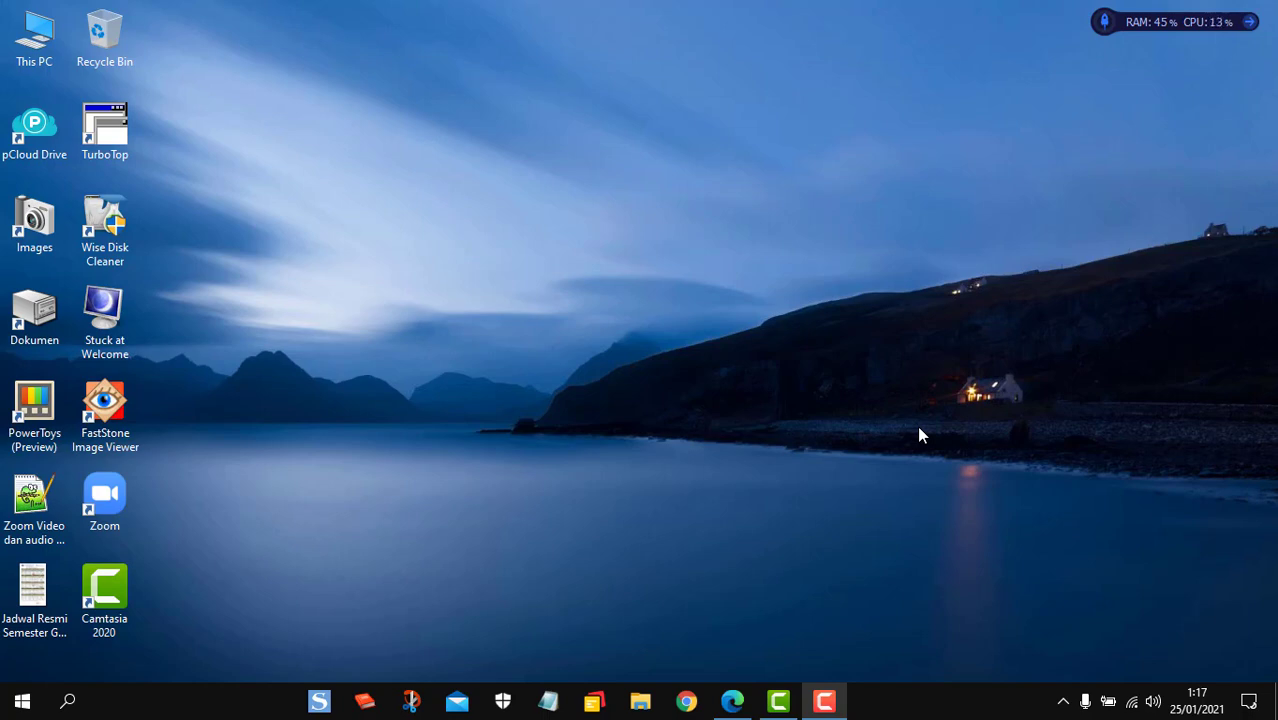
# Launch PowerPoint from the Start menu and create a new blank presentation.
pyautogui.click(22, 701)
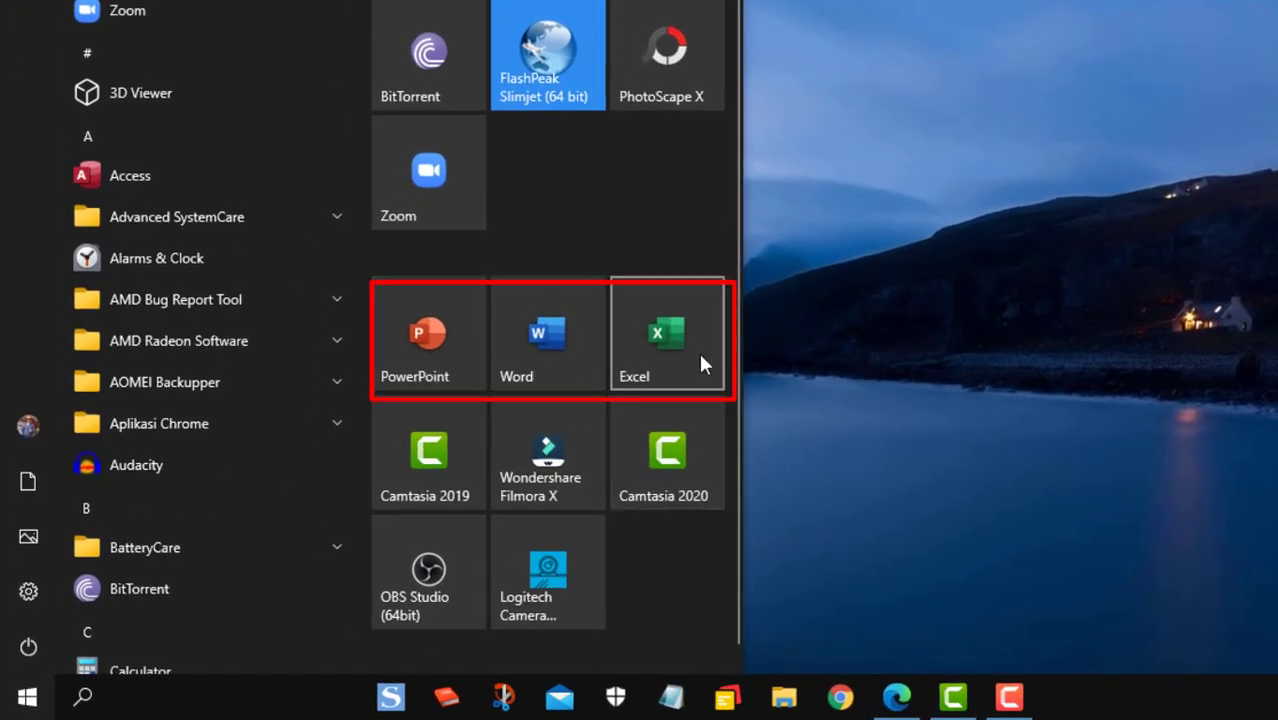
pyautogui.click(440, 376)
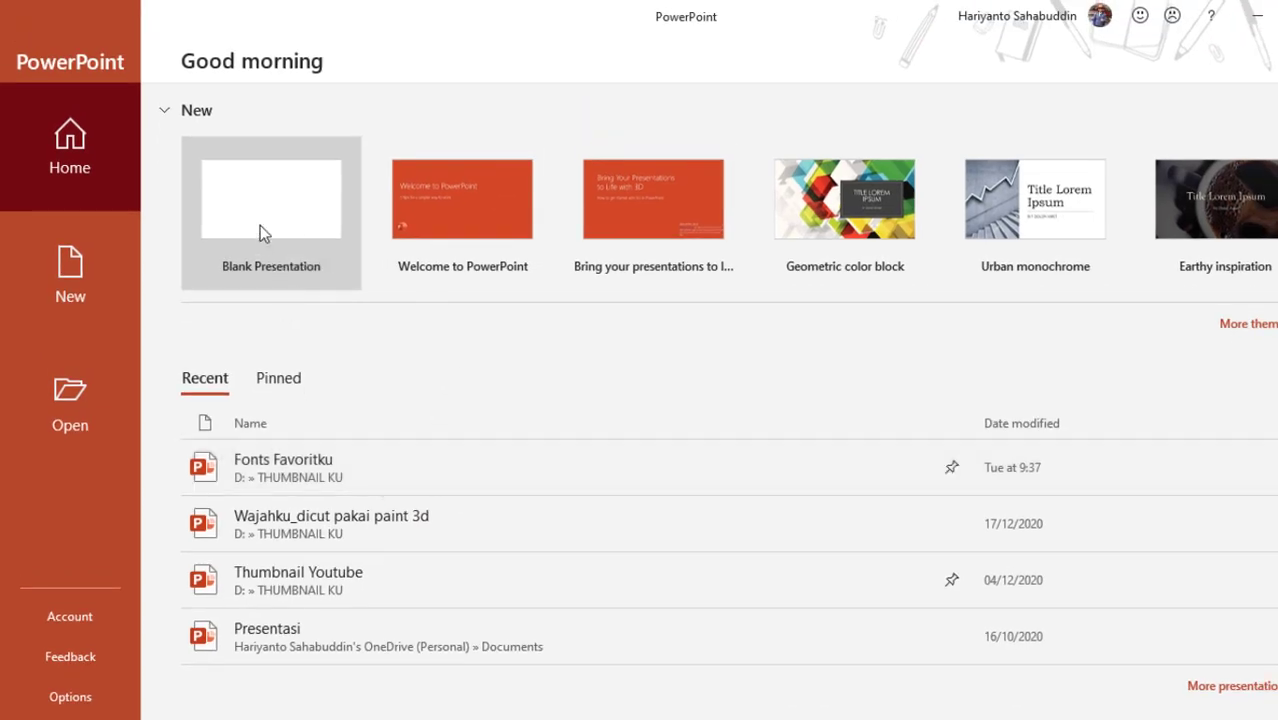
pyautogui.click(260, 232)
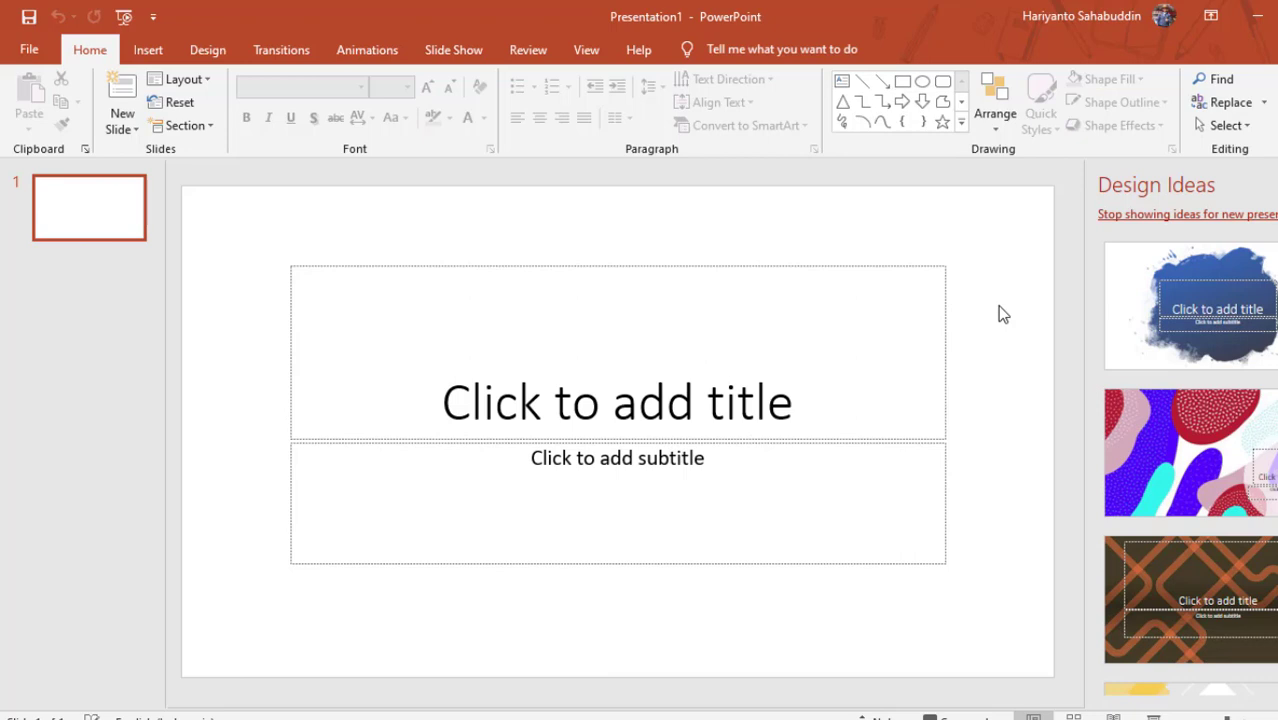
# Open PowerPoint Options and scroll General down to the Office Background and Office Theme fields.
pyautogui.click(29, 58)
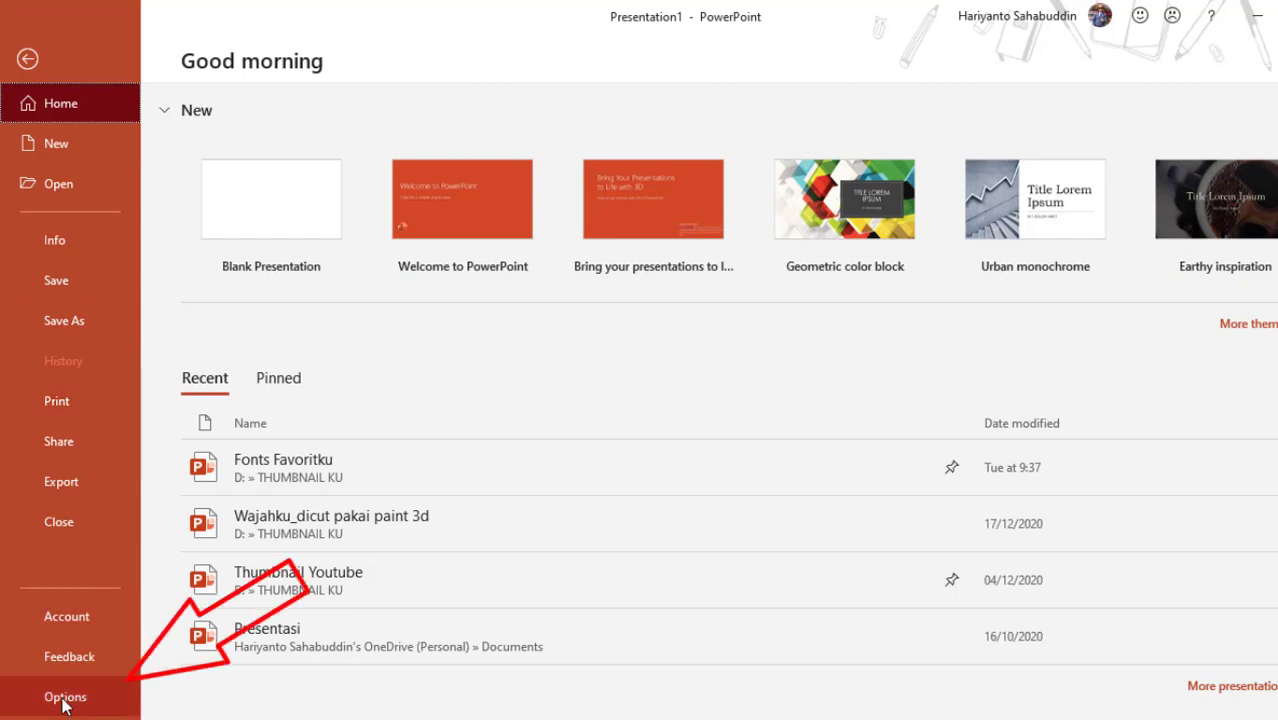
pyautogui.click(66, 703)
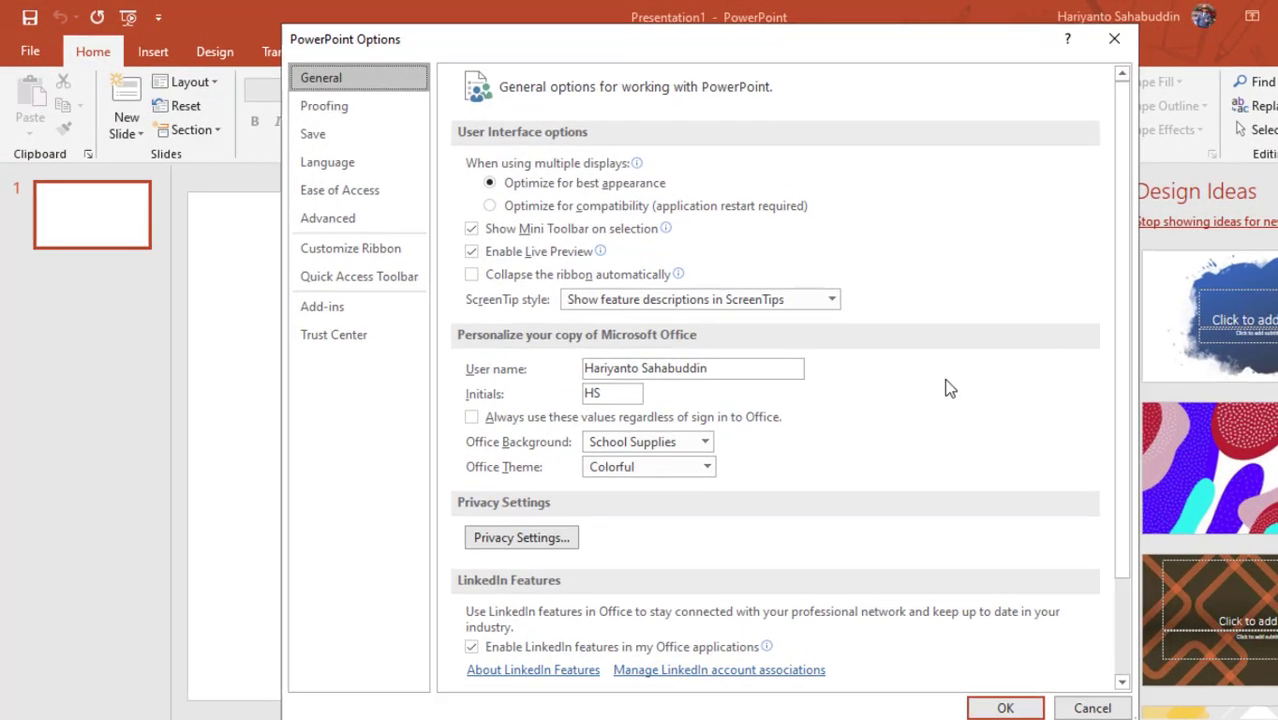
pyautogui.scroll(-2, 947, 386)
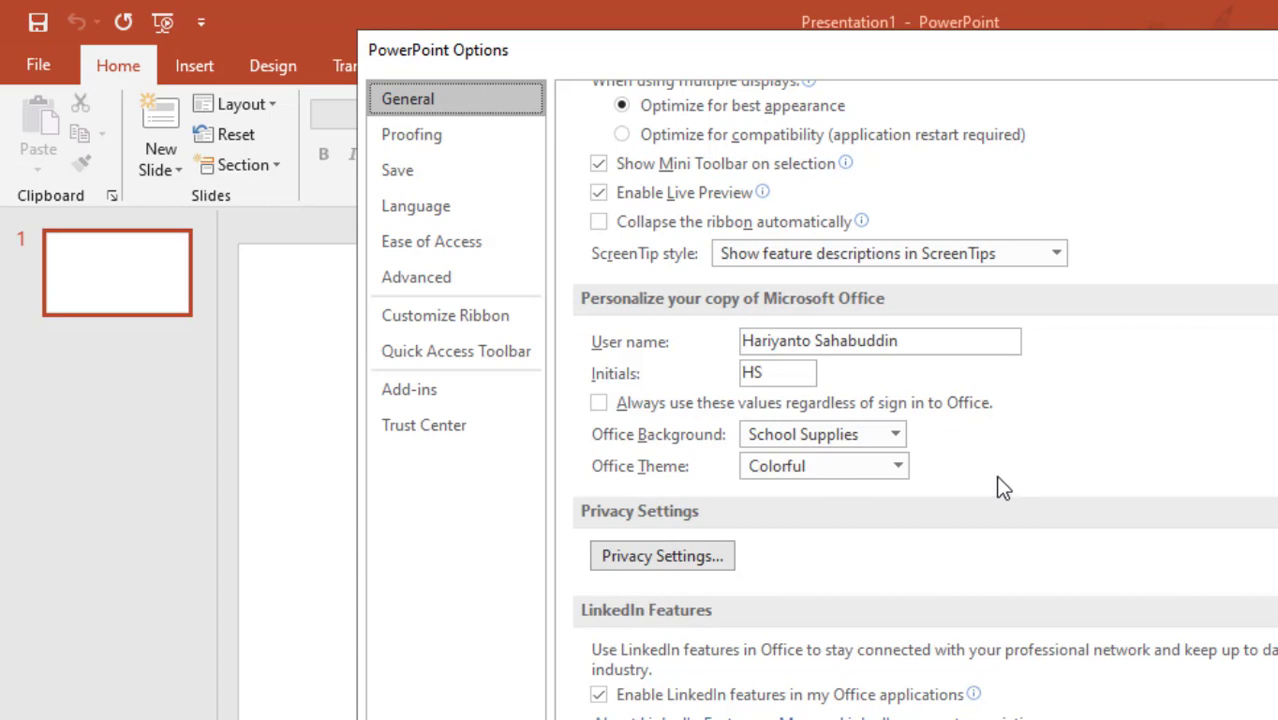
# Set the Office Theme to Black and return to the slide editor.
pyautogui.click(904, 471)
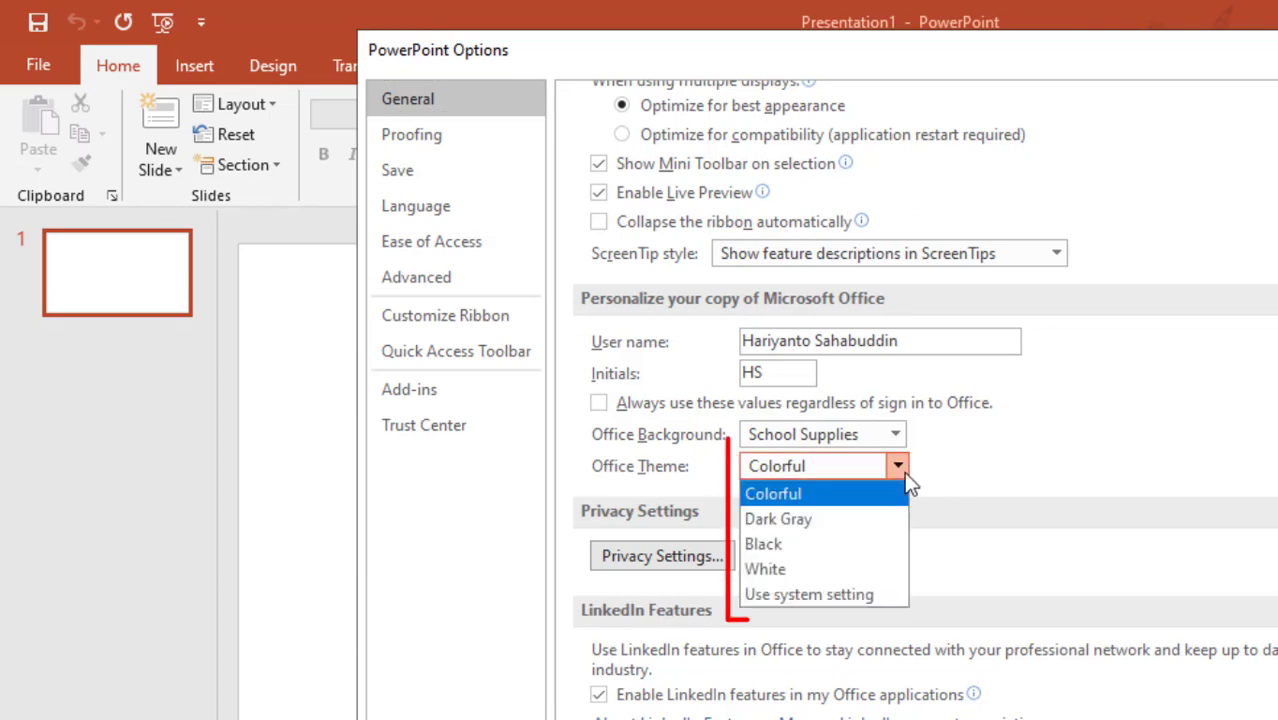
pyautogui.click(851, 546)
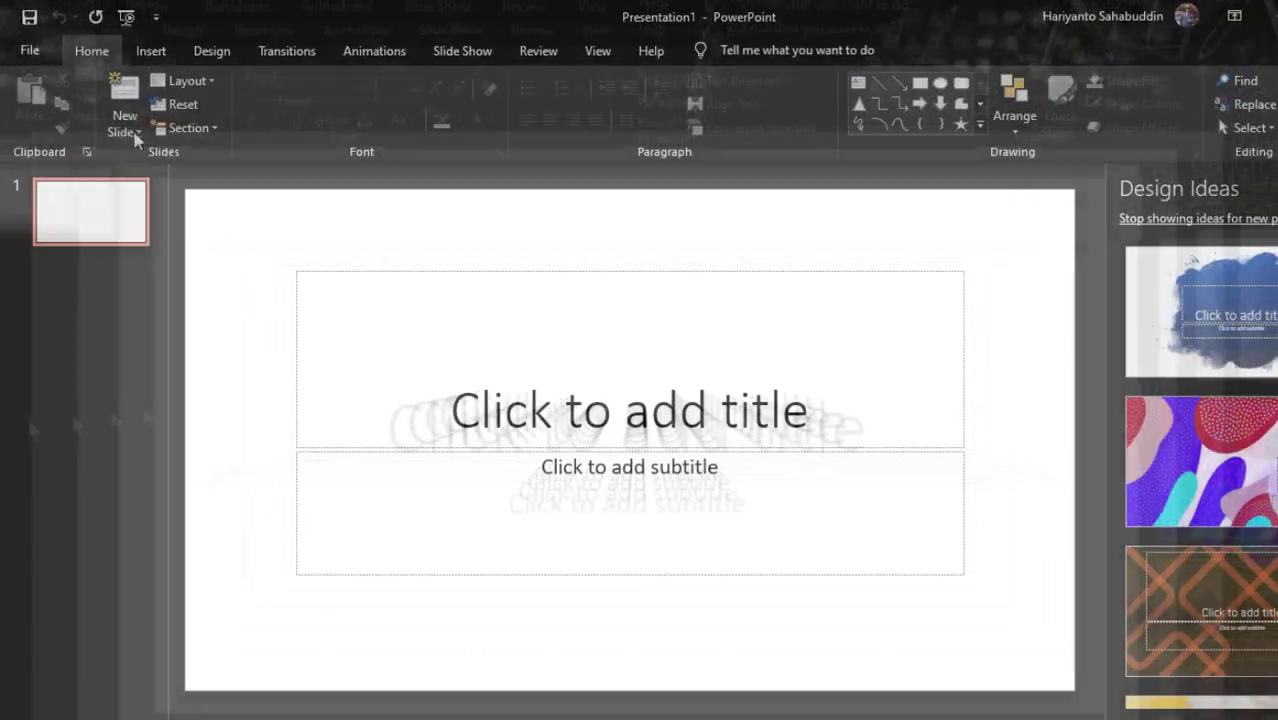
pyautogui.click(33, 53)
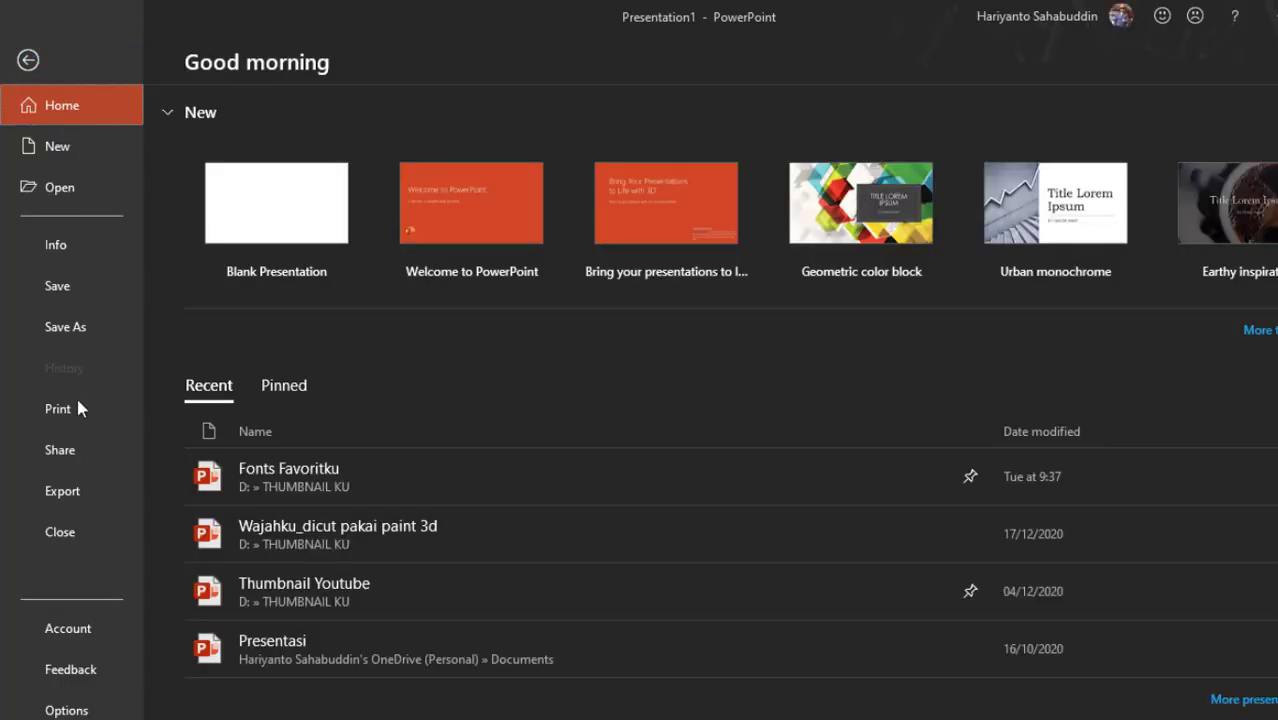
pyautogui.click(28, 60)
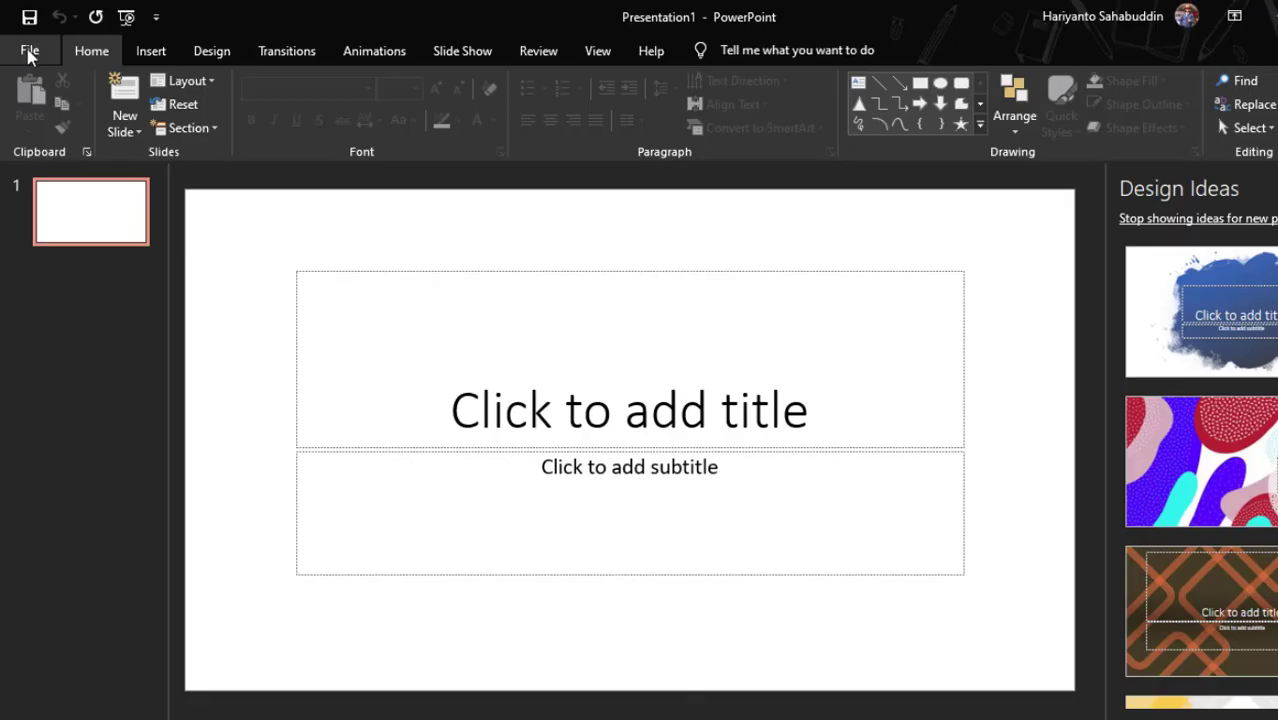
# Reopen Options and change the Office Theme to Dark Gray.
pyautogui.click(28, 50)
pyautogui.click(84, 710)
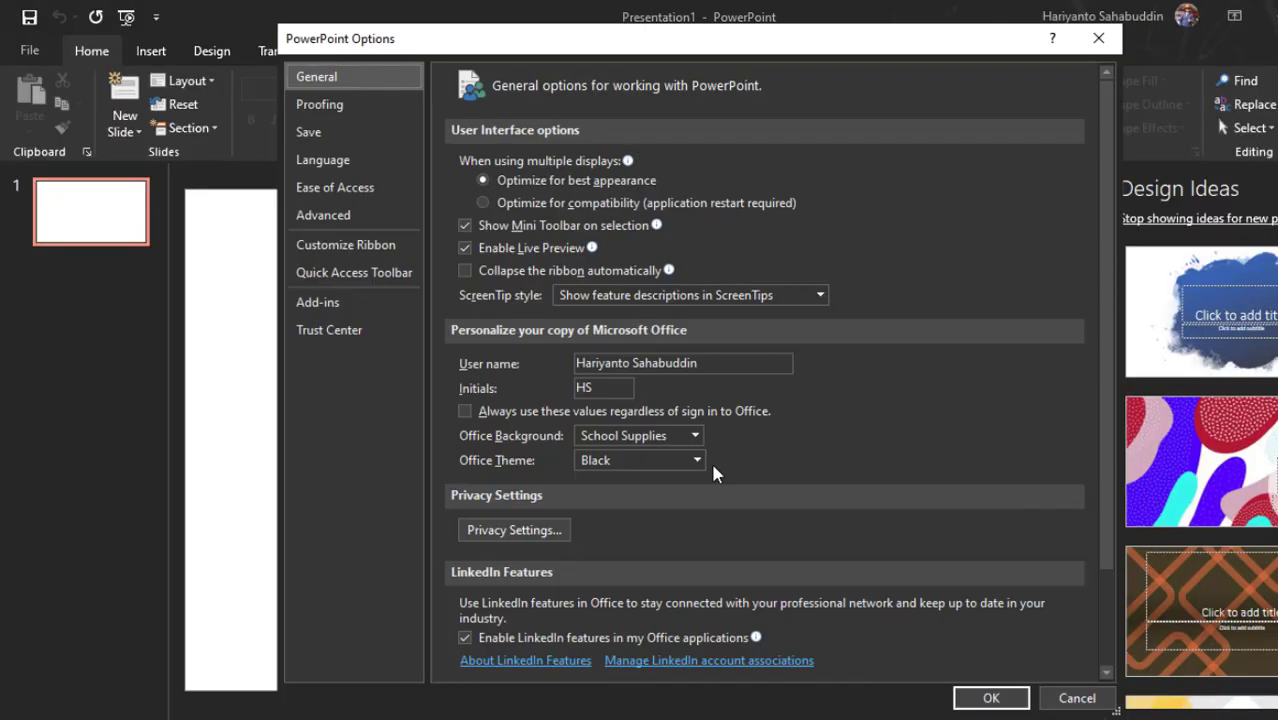
pyautogui.click(696, 461)
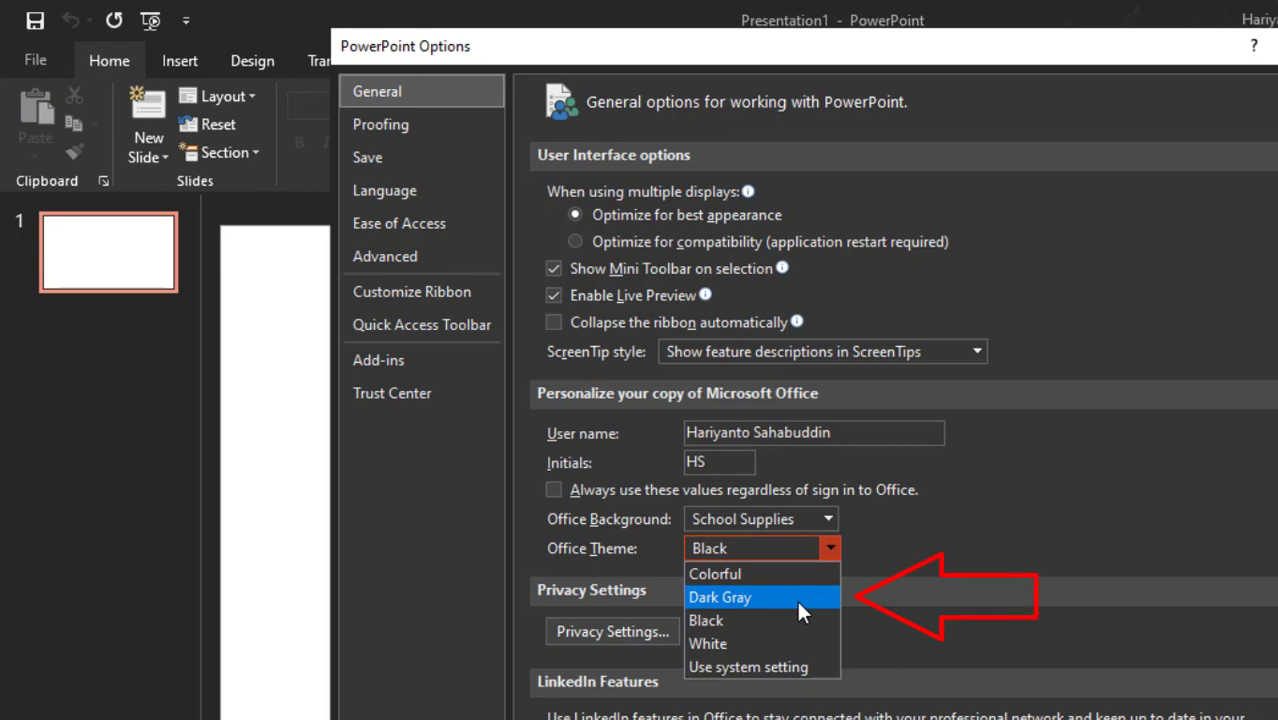
pyautogui.click(800, 600)
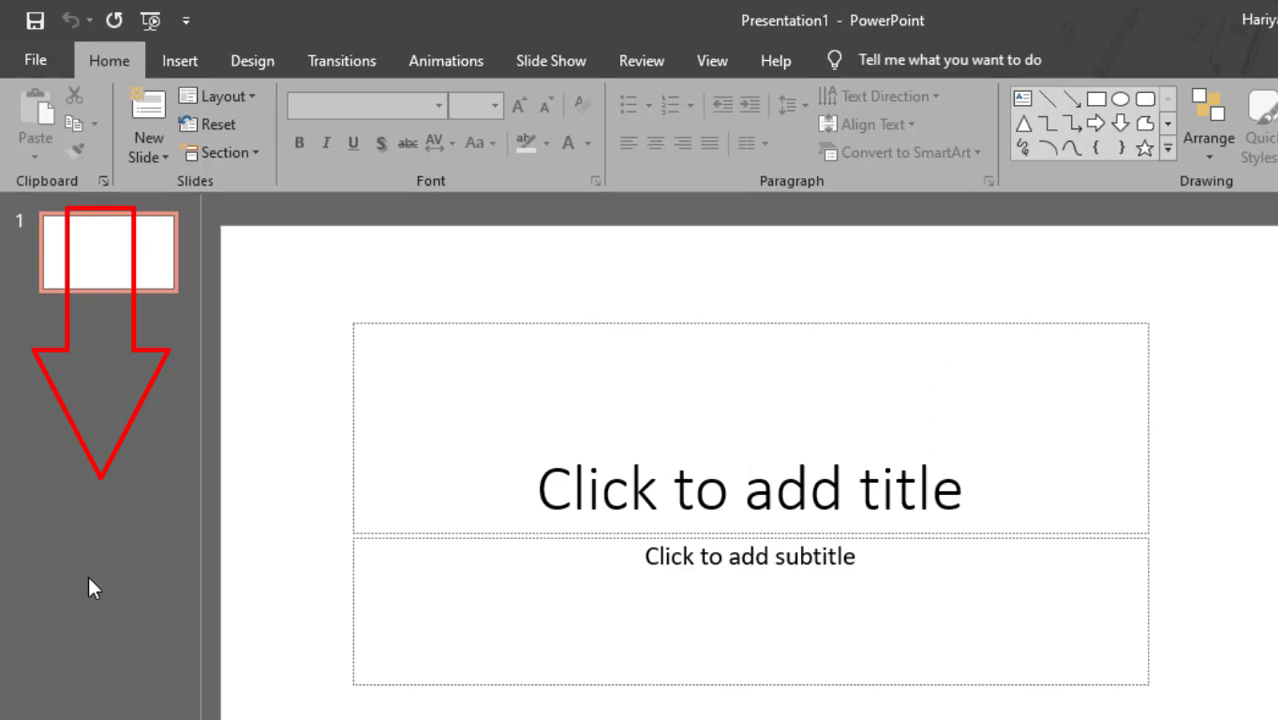
# Set the Office Theme back to Black in Options and confirm.
pyautogui.click(35, 62)
pyautogui.click(35, 700)
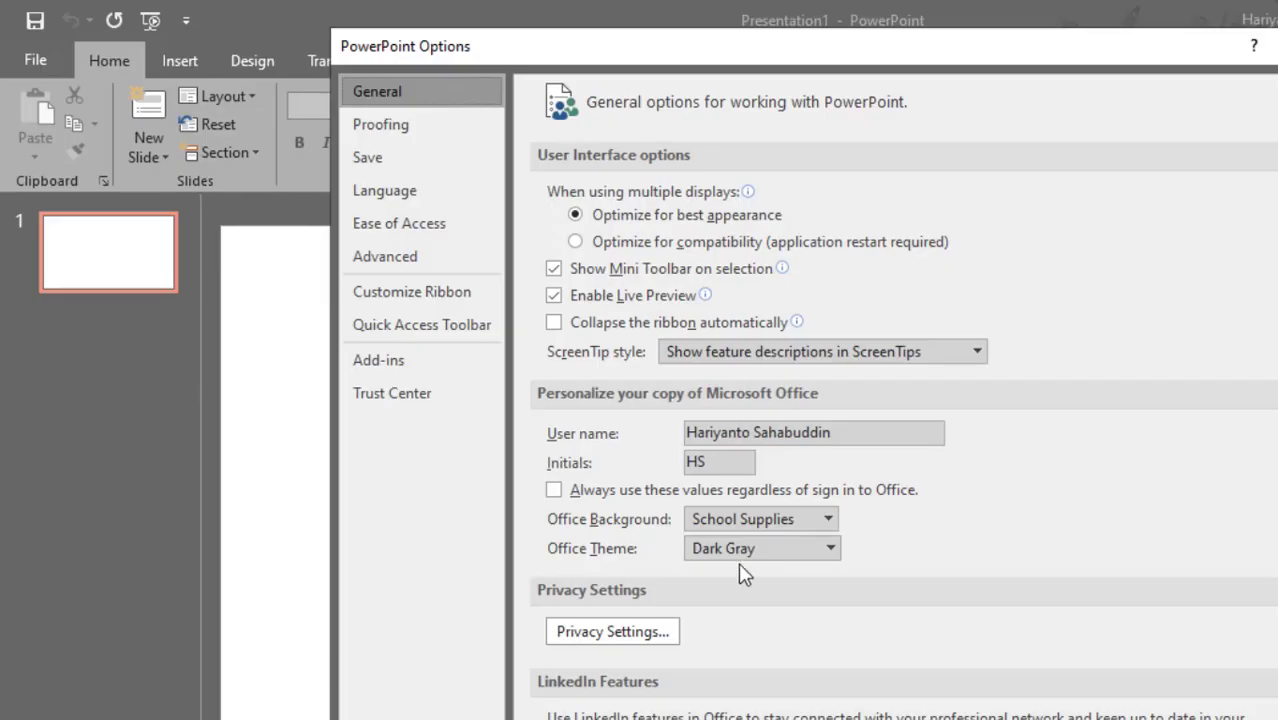
pyautogui.click(830, 548)
pyautogui.click(750, 612)
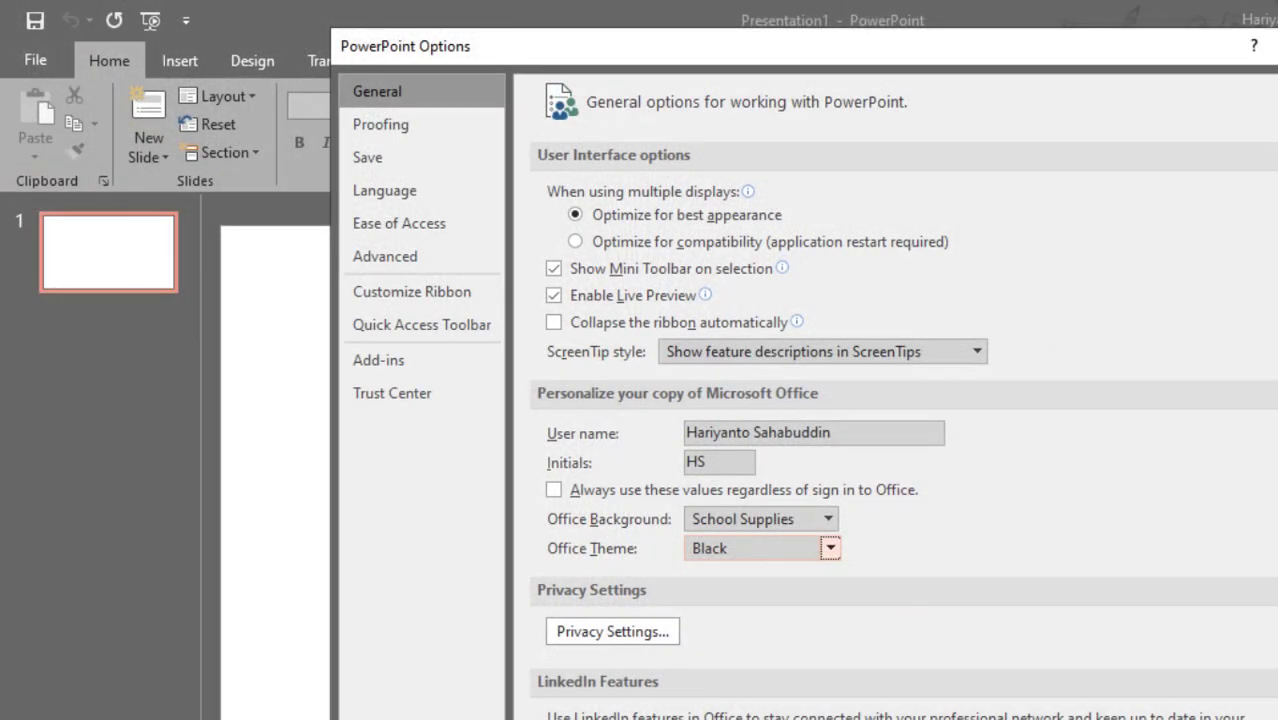
pyautogui.press('Return')
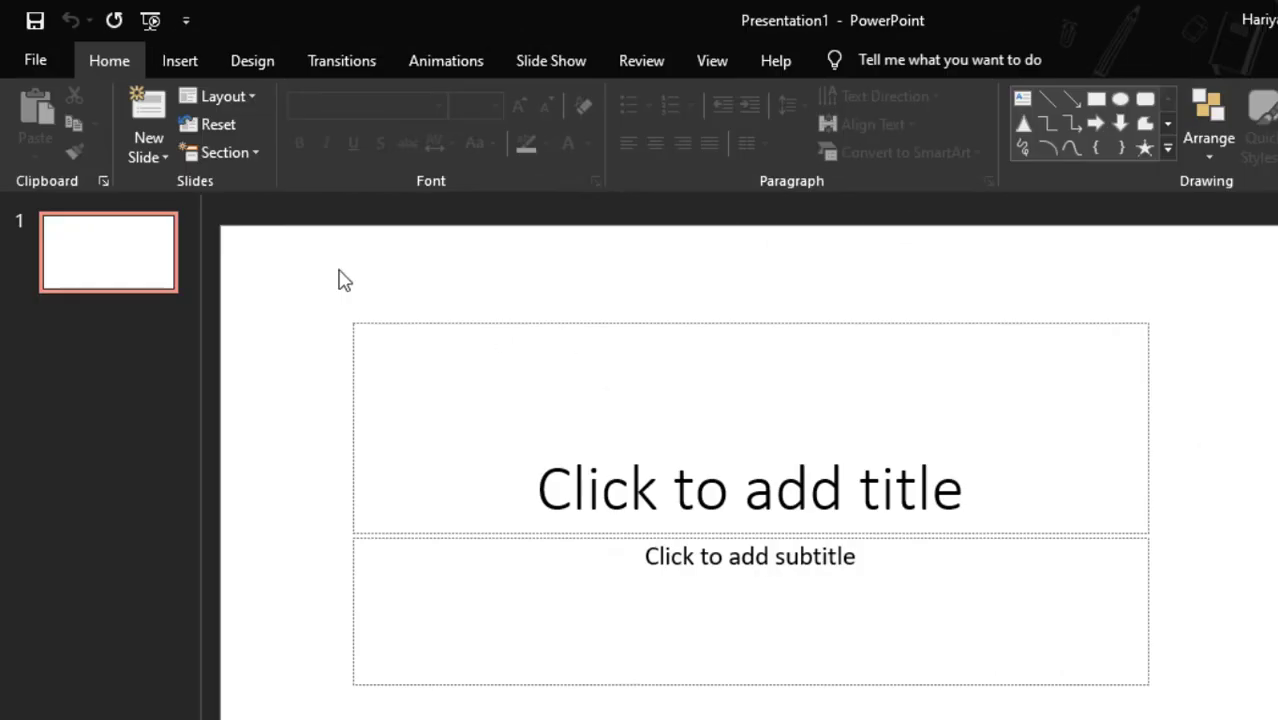
# Check the current theme on the Account page, then reopen the Office Theme choices in Options.
pyautogui.click(33, 66)
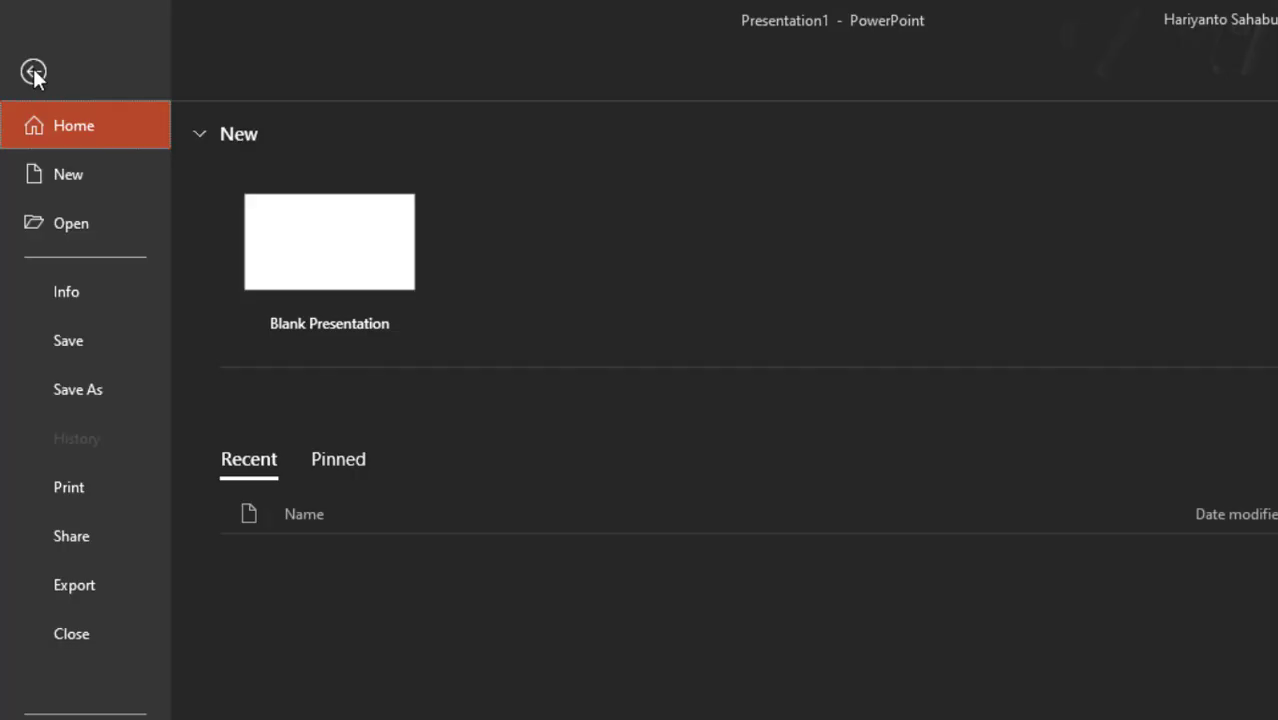
pyautogui.click(48, 712)
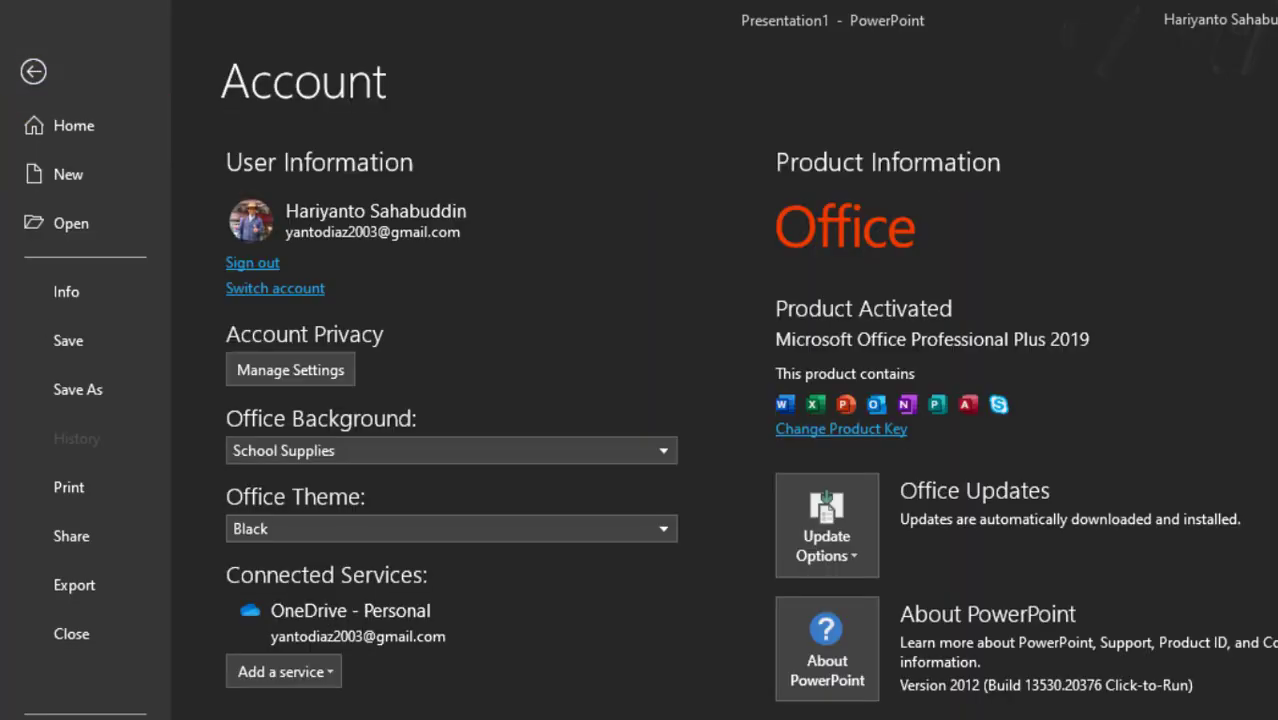
pyautogui.click(50, 716)
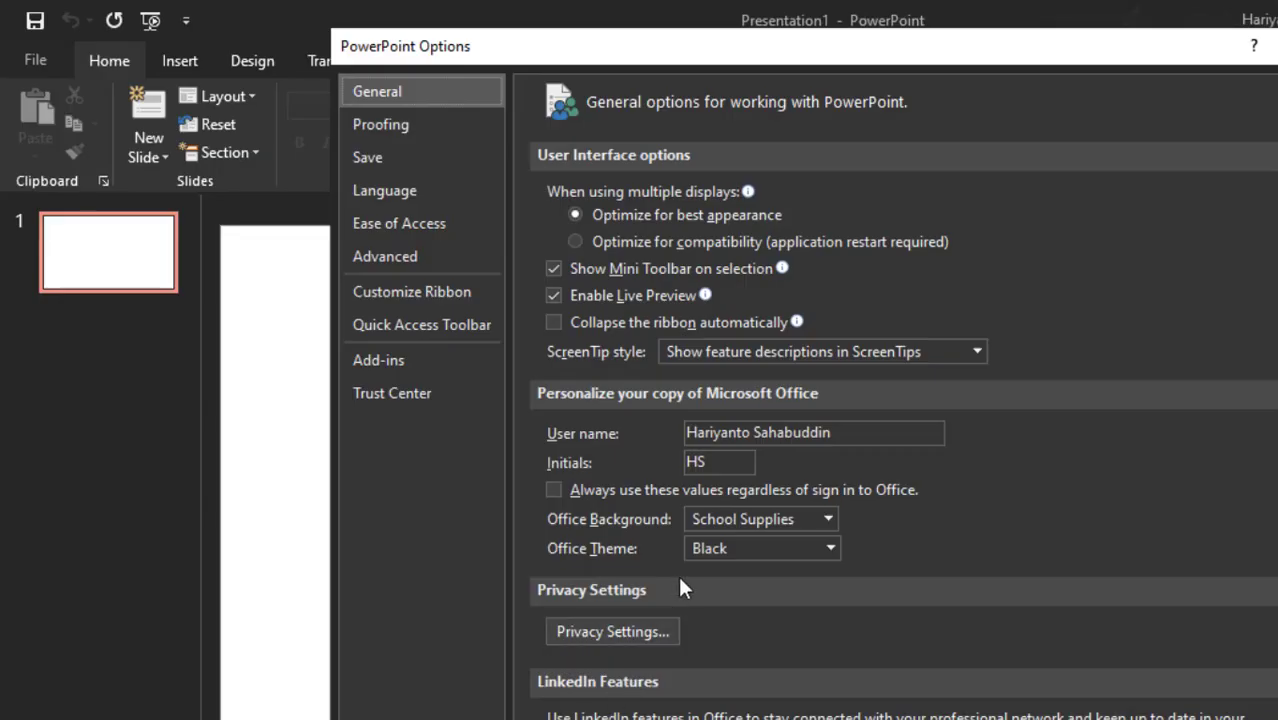
pyautogui.click(835, 545)
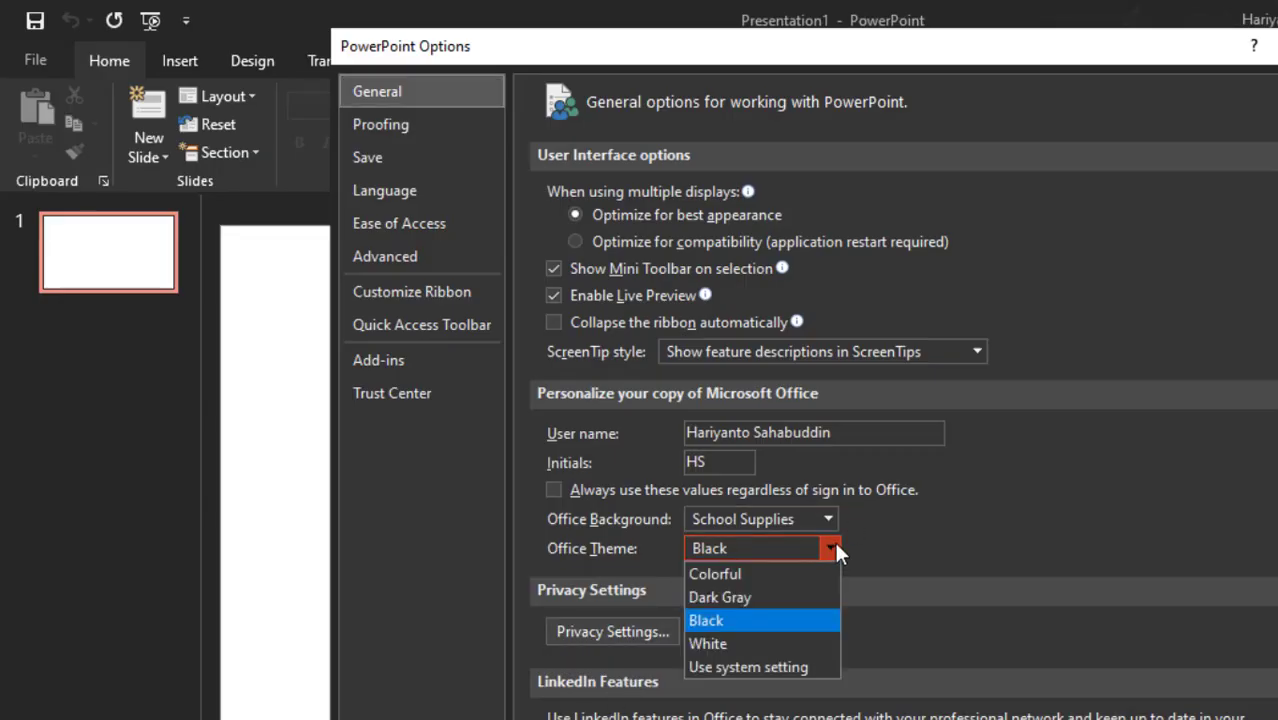
# Switch the Office Theme to Colorful and confirm it.
pyautogui.click(770, 568)
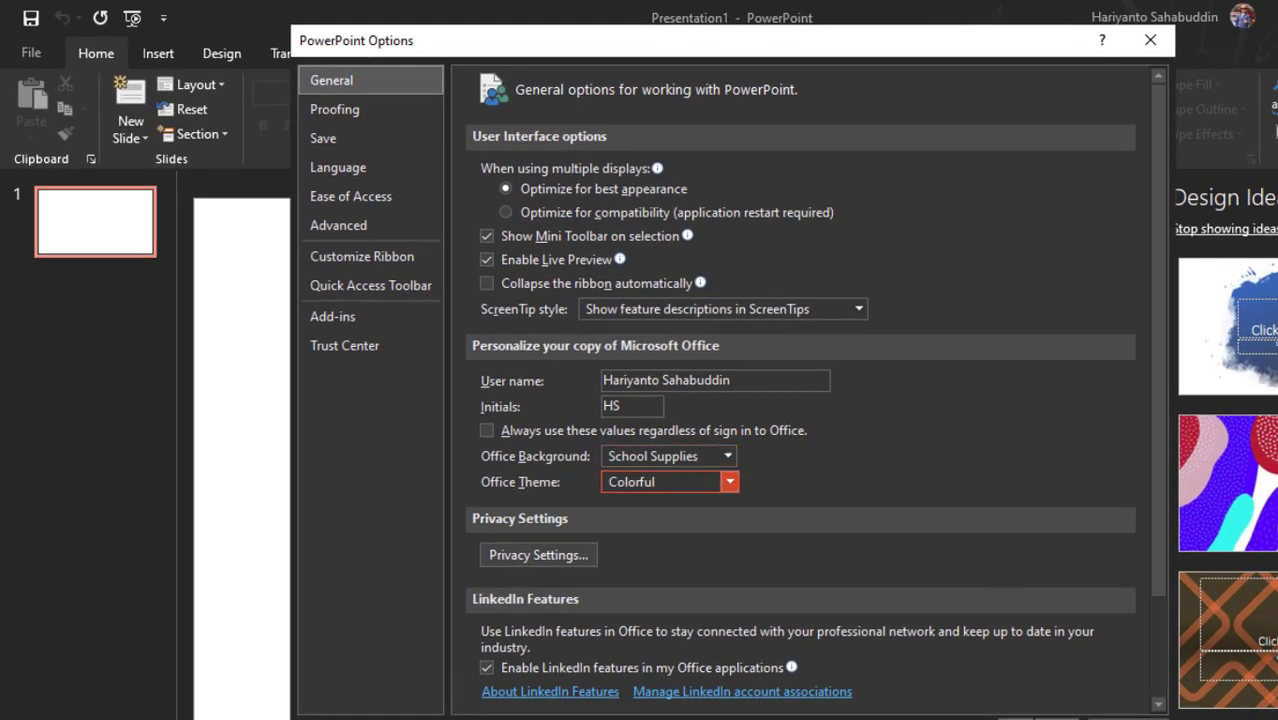
pyautogui.press('Return')
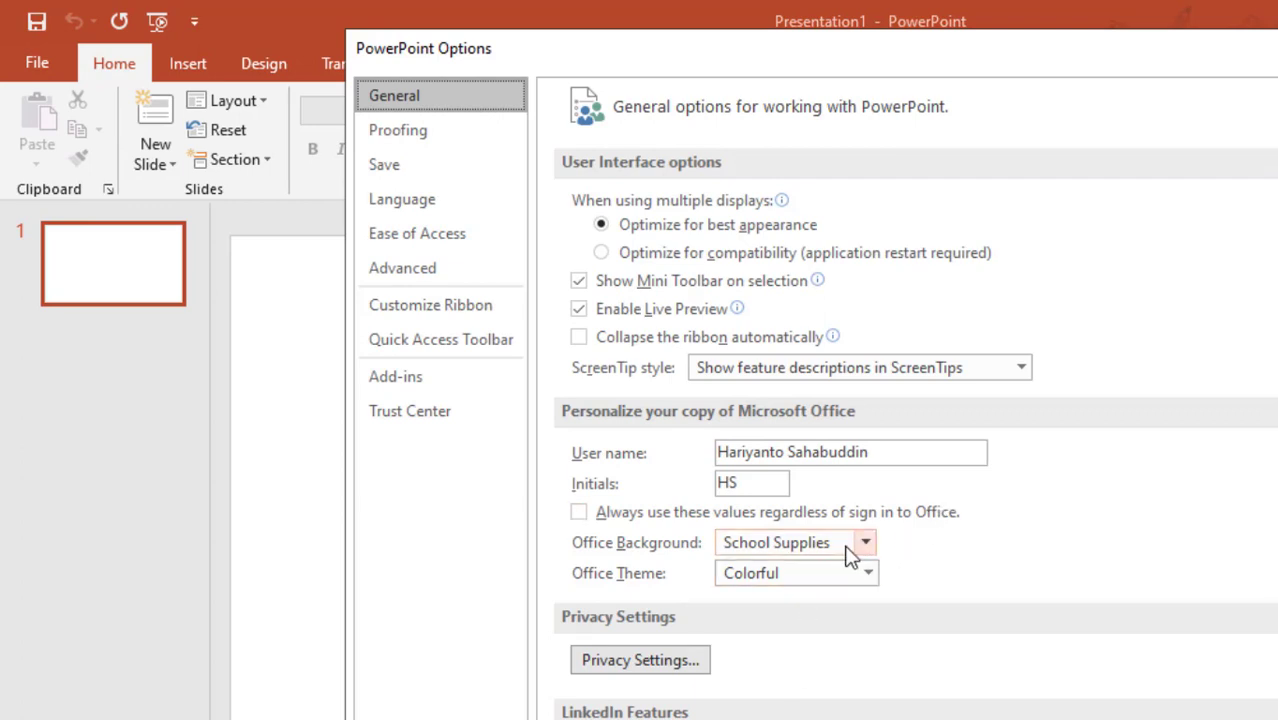
# Change the Office Background from School Supplies to Clouds and close Options.
pyautogui.click(862, 545)
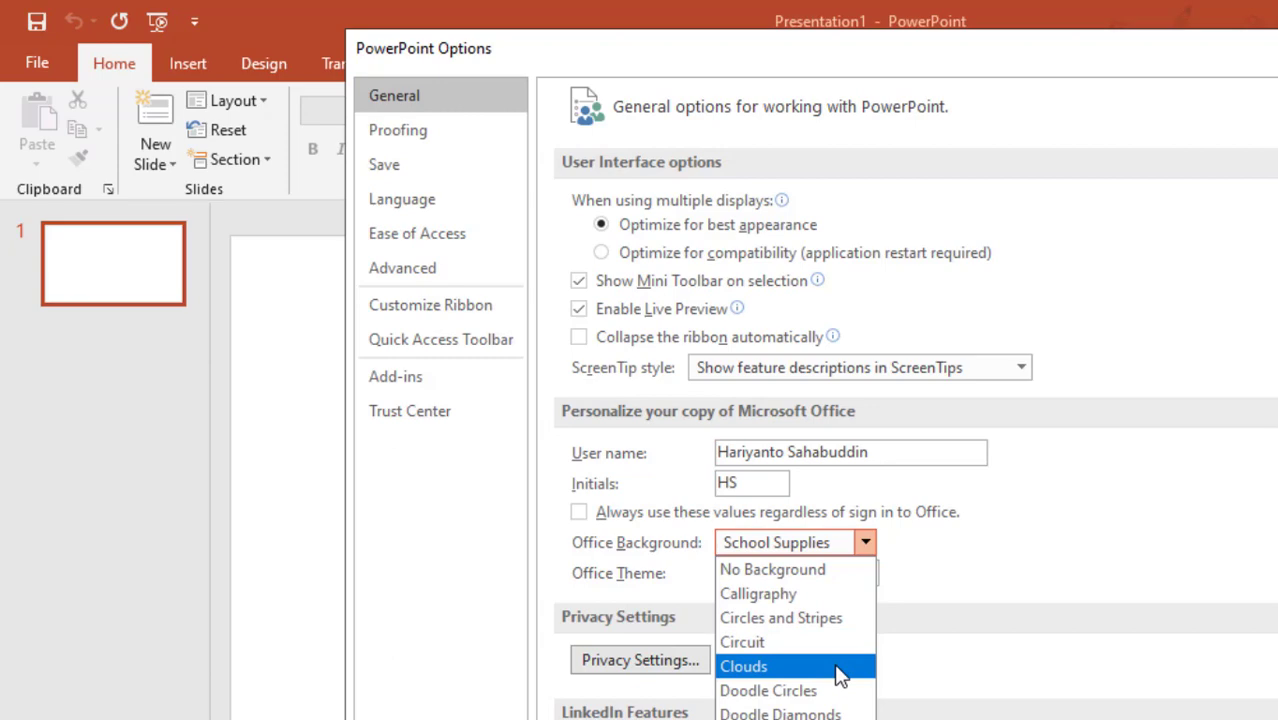
pyautogui.click(790, 666)
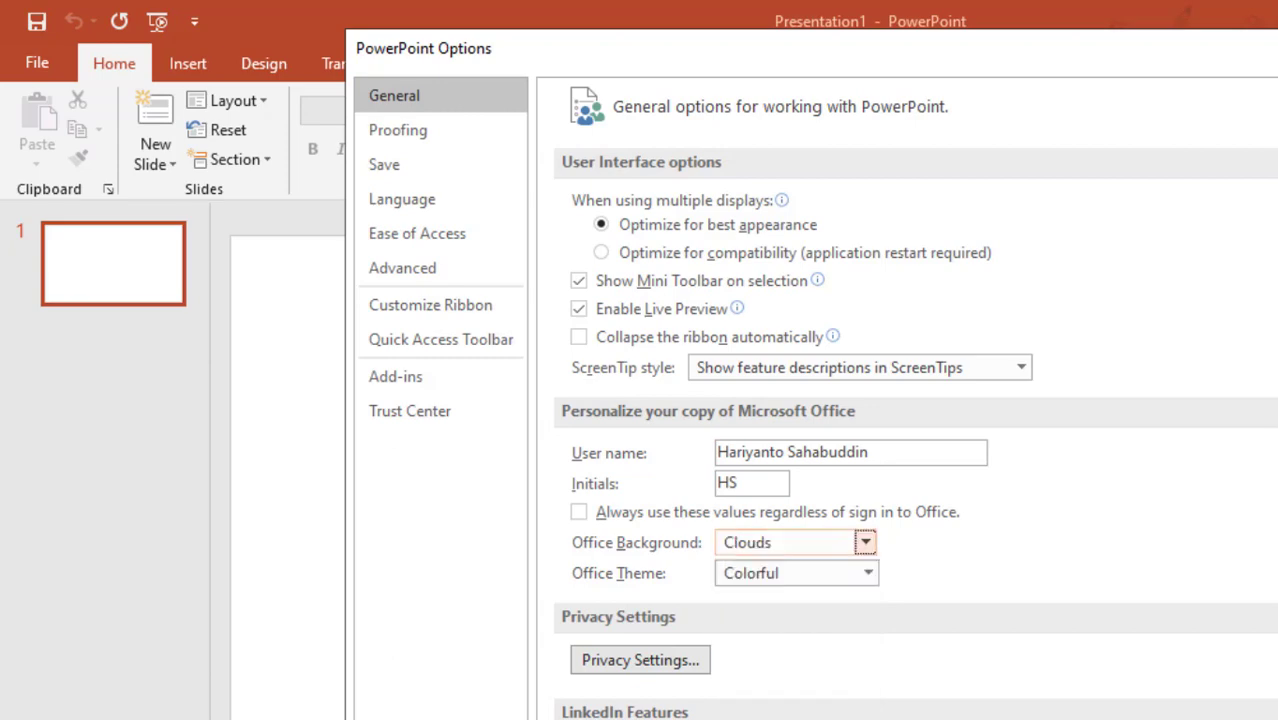
pyautogui.press('Return')
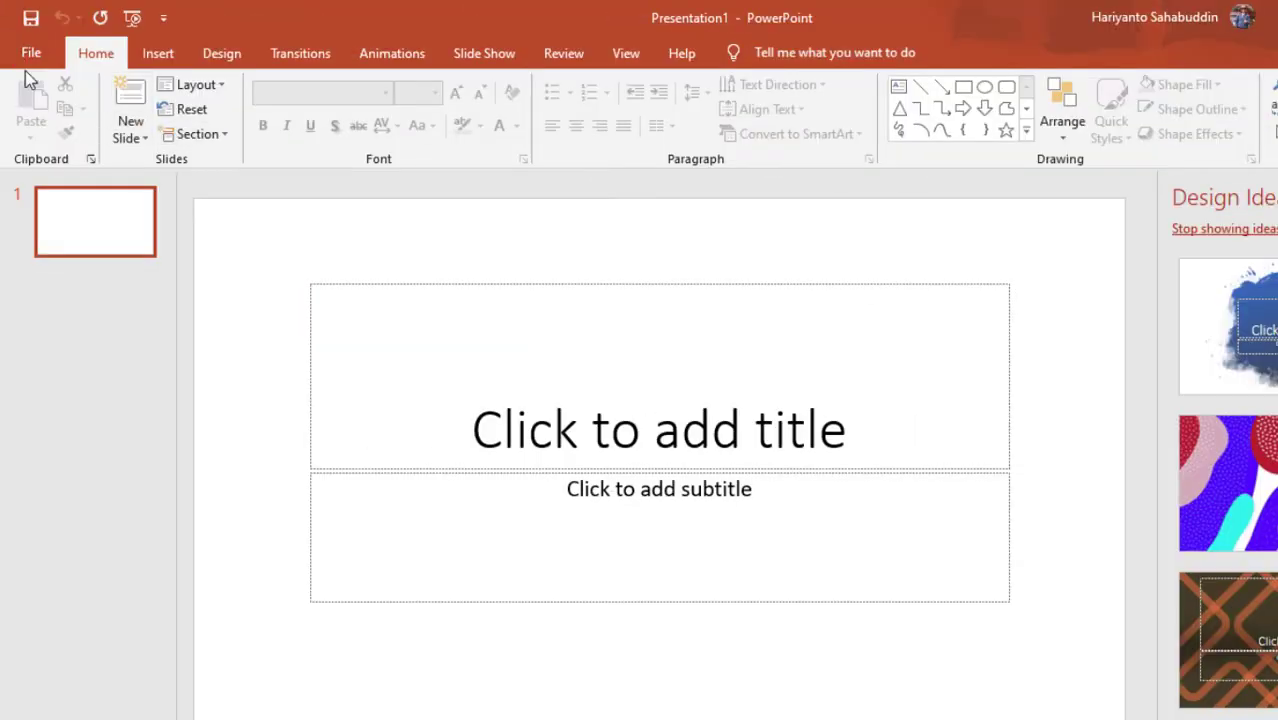
# Change the Office Theme from Colorful to Black in Options and apply it.
pyautogui.click(30, 55)
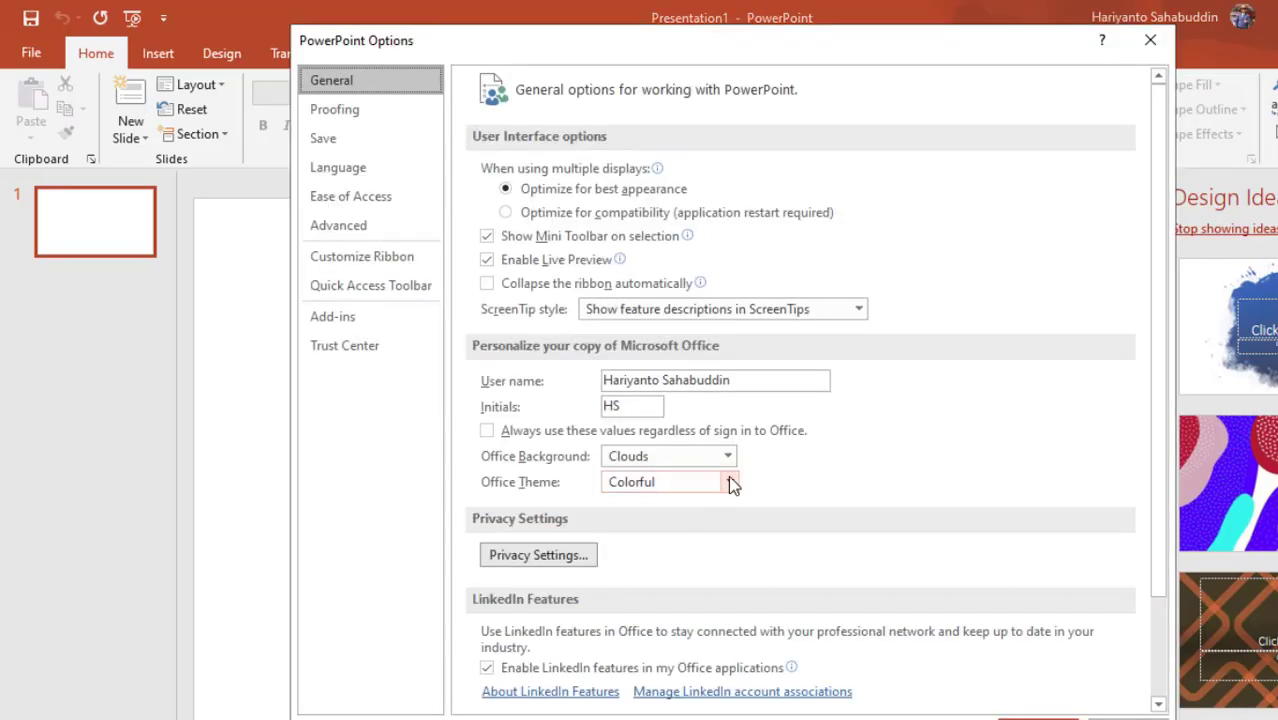
pyautogui.click(729, 482)
pyautogui.click(686, 545)
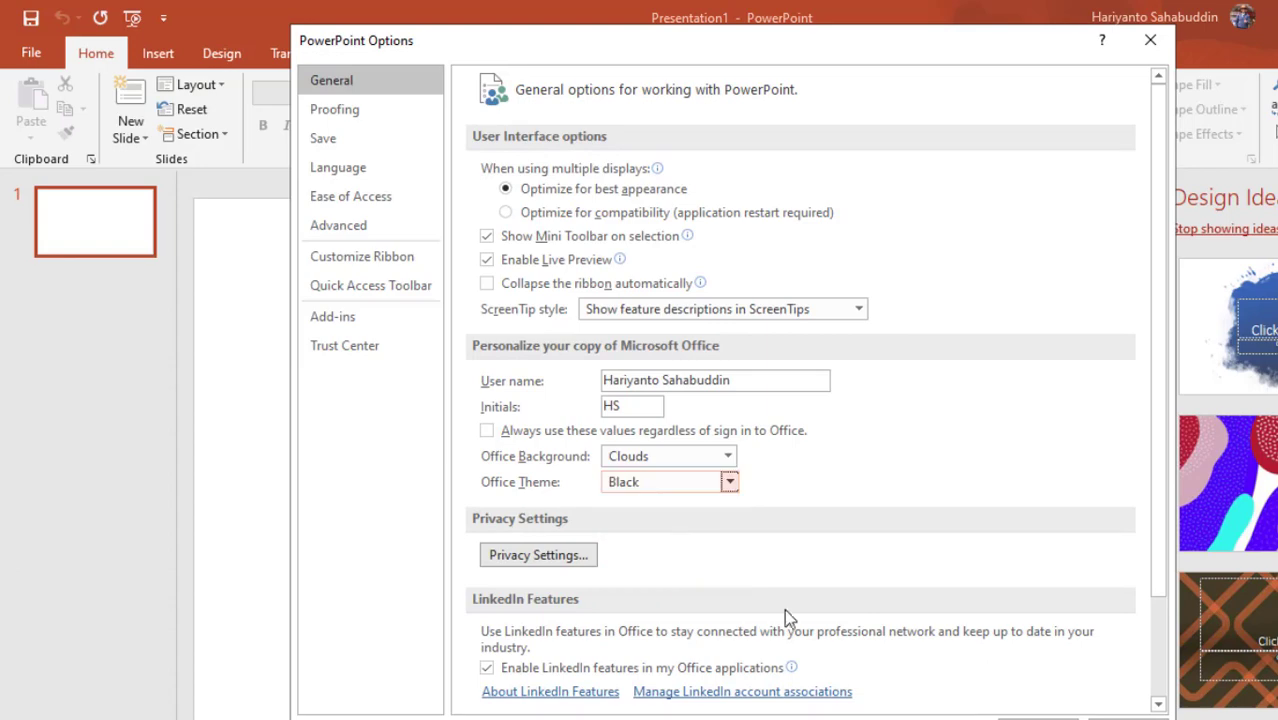
pyautogui.click(1040, 718)
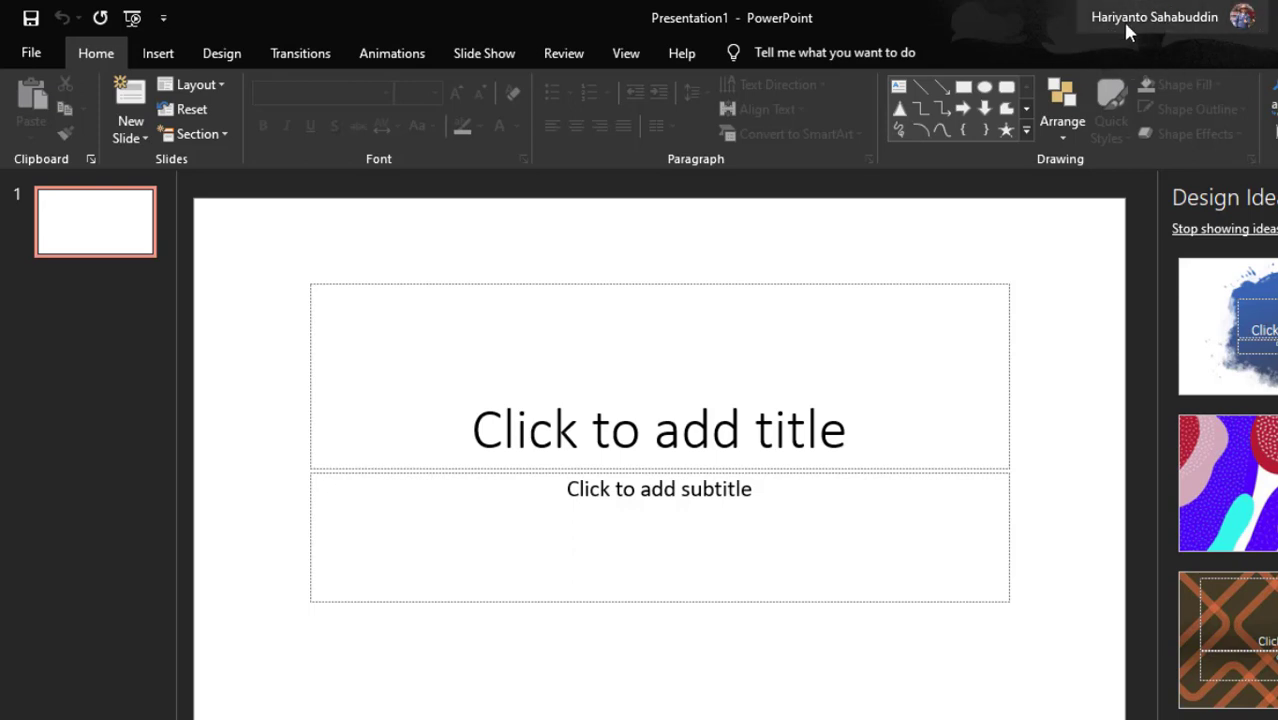
# On the Account page, switch the Office Theme to White and expand the Office Background list.
pyautogui.click(29, 56)
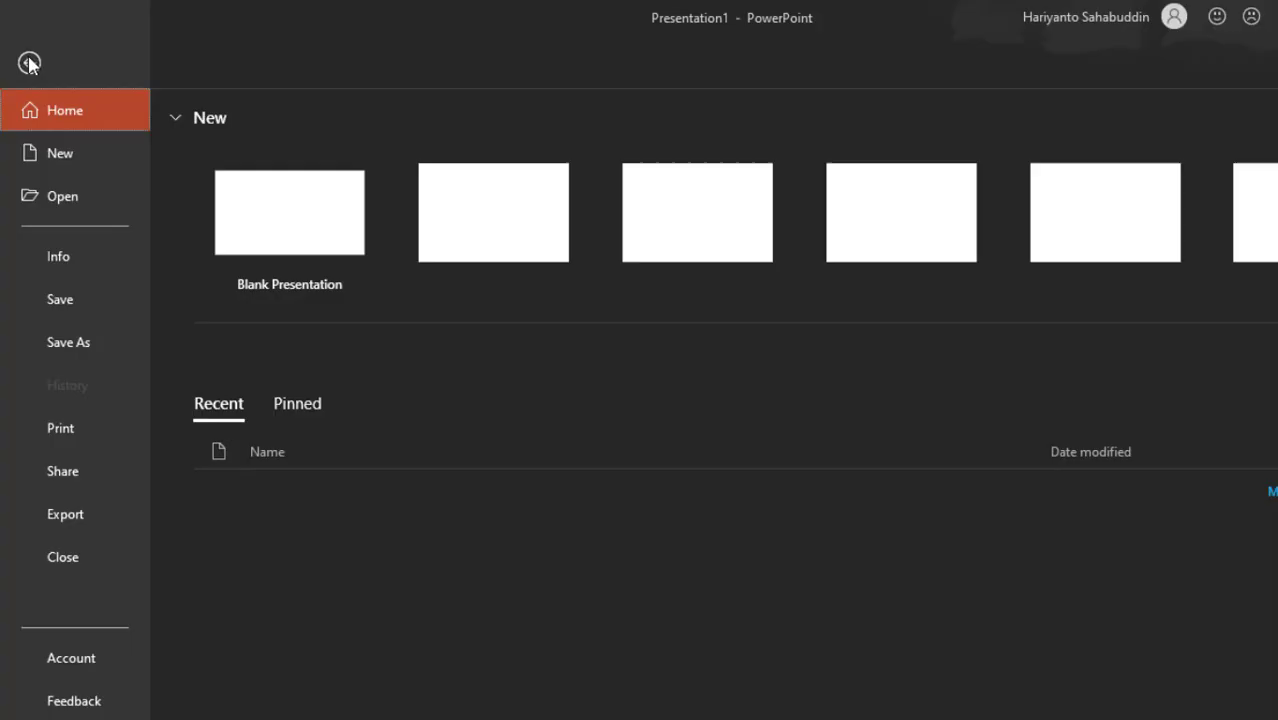
pyautogui.click(55, 660)
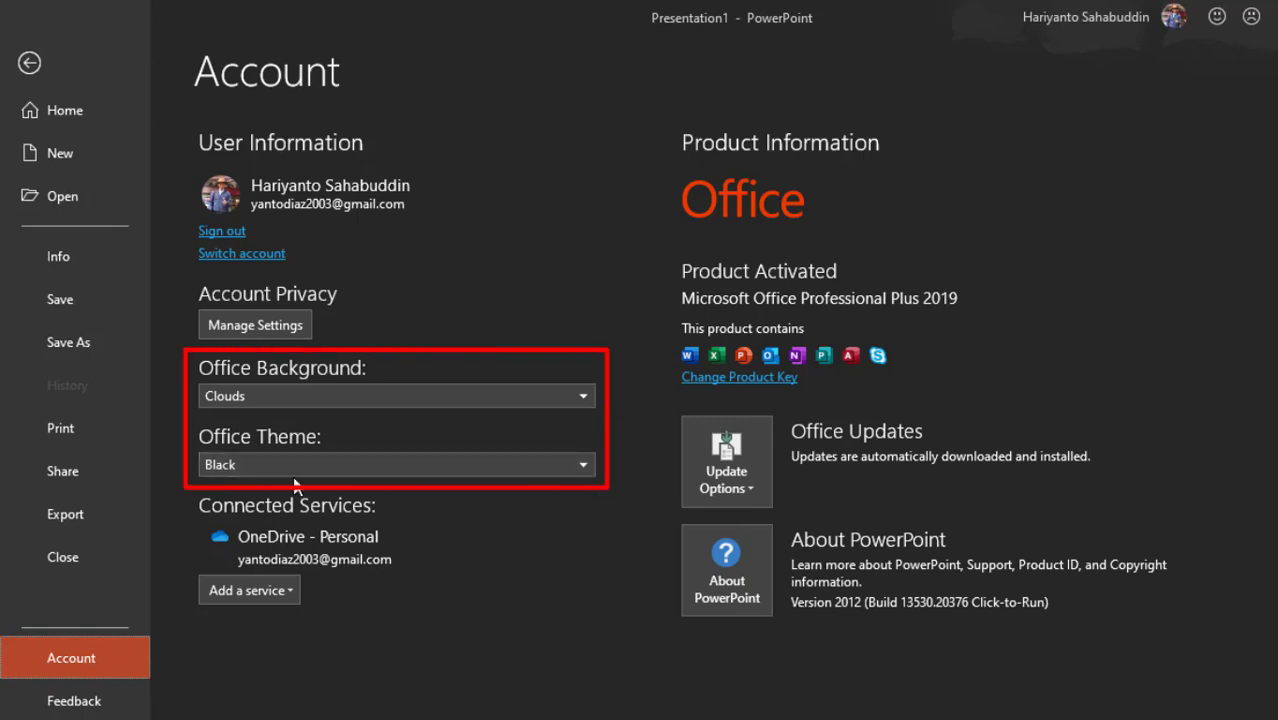
pyautogui.click(578, 466)
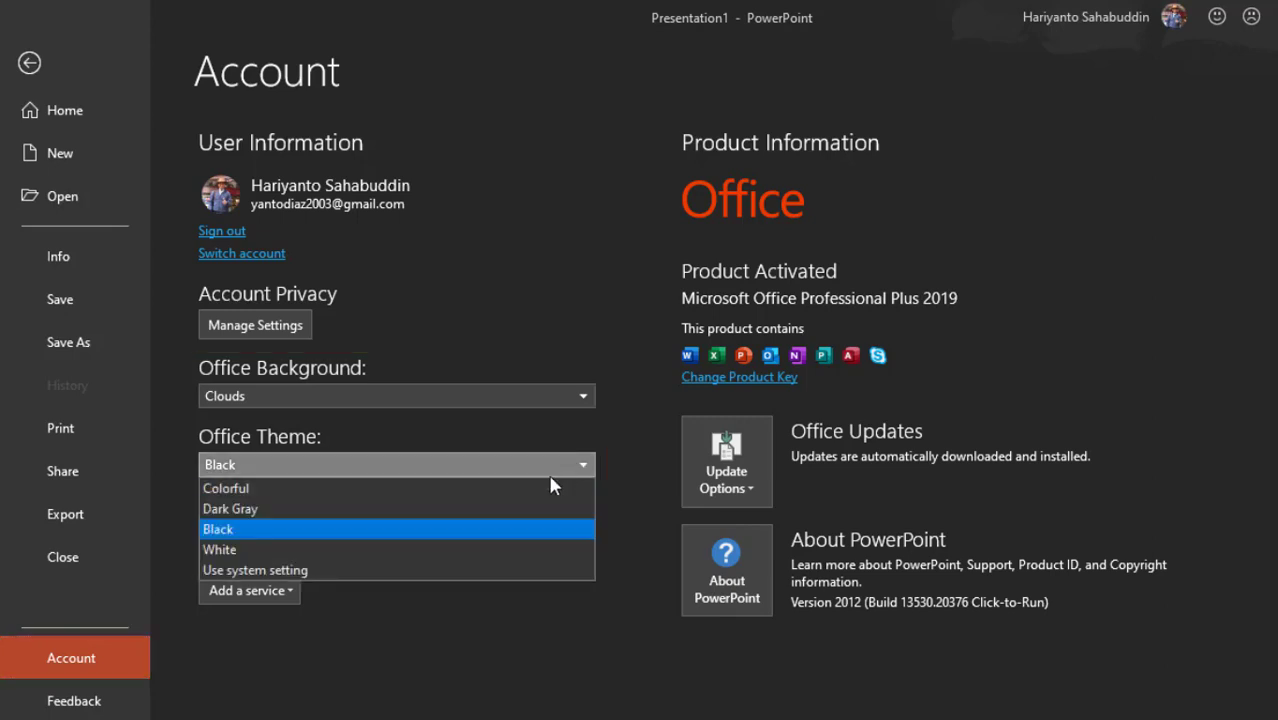
pyautogui.click(430, 549)
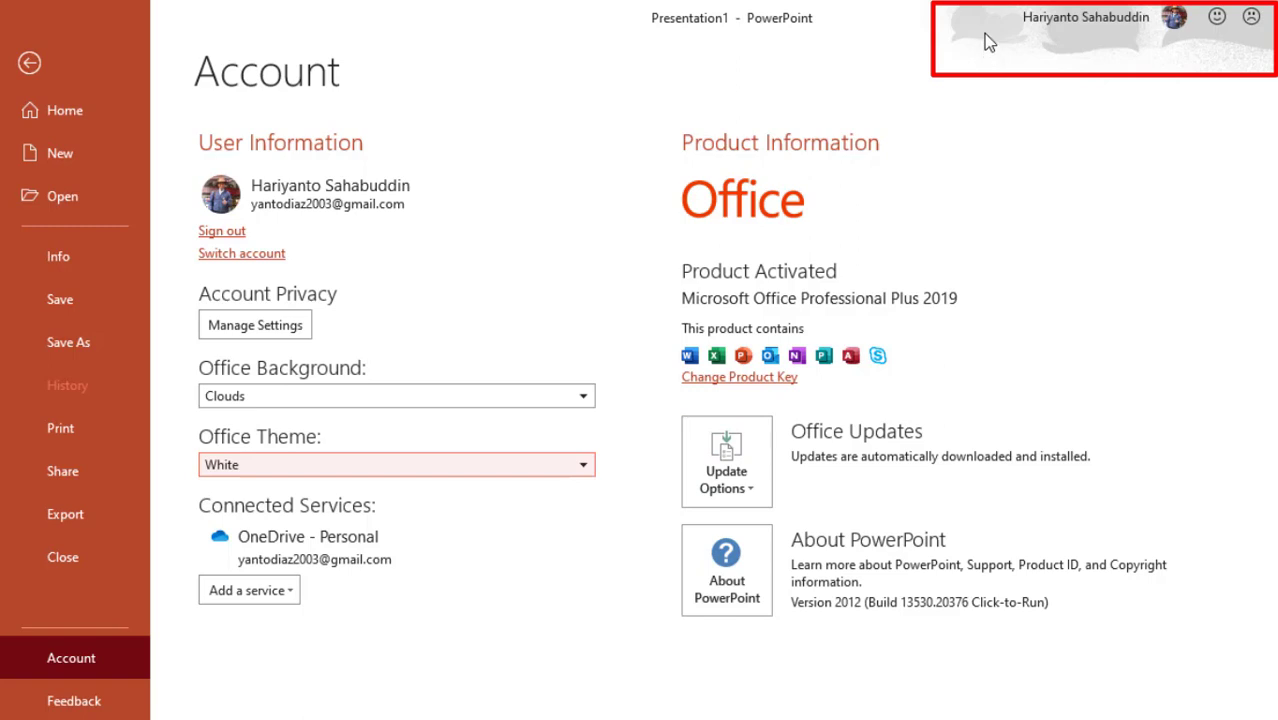
pyautogui.click(590, 403)
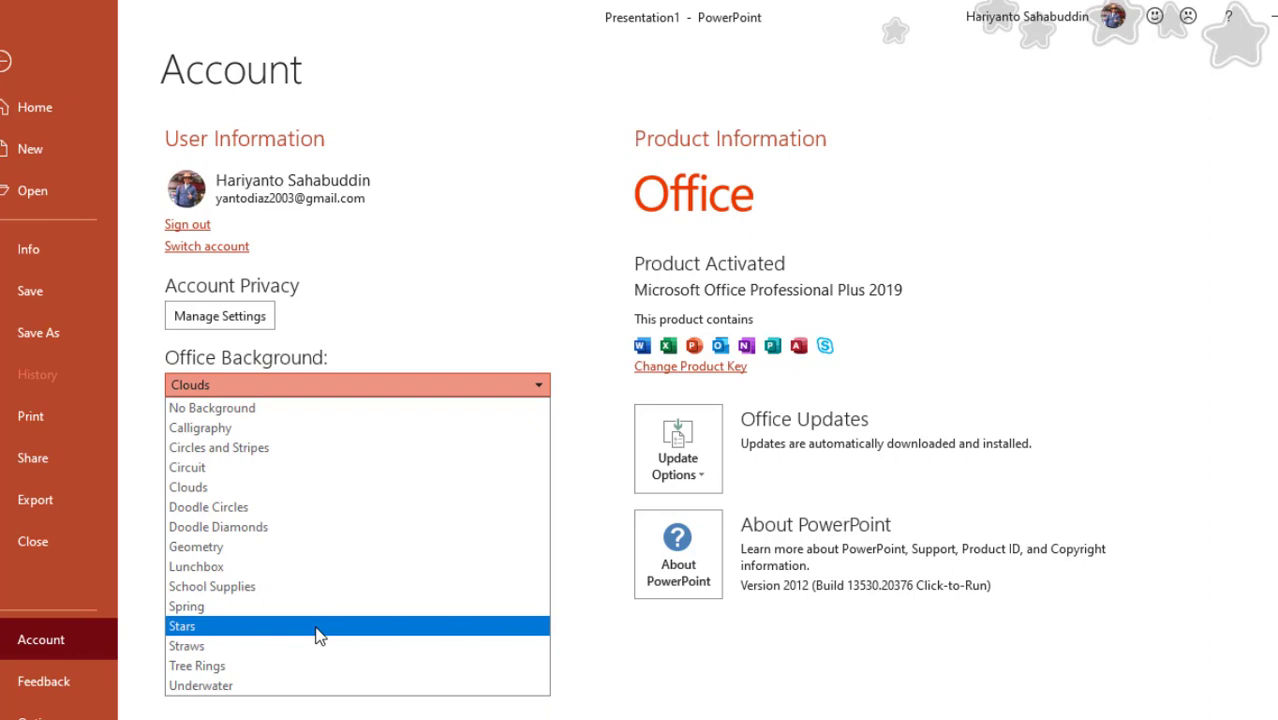
# Choose the Stars background and Black theme, then minimise PowerPoint.
pyautogui.click(318, 630)
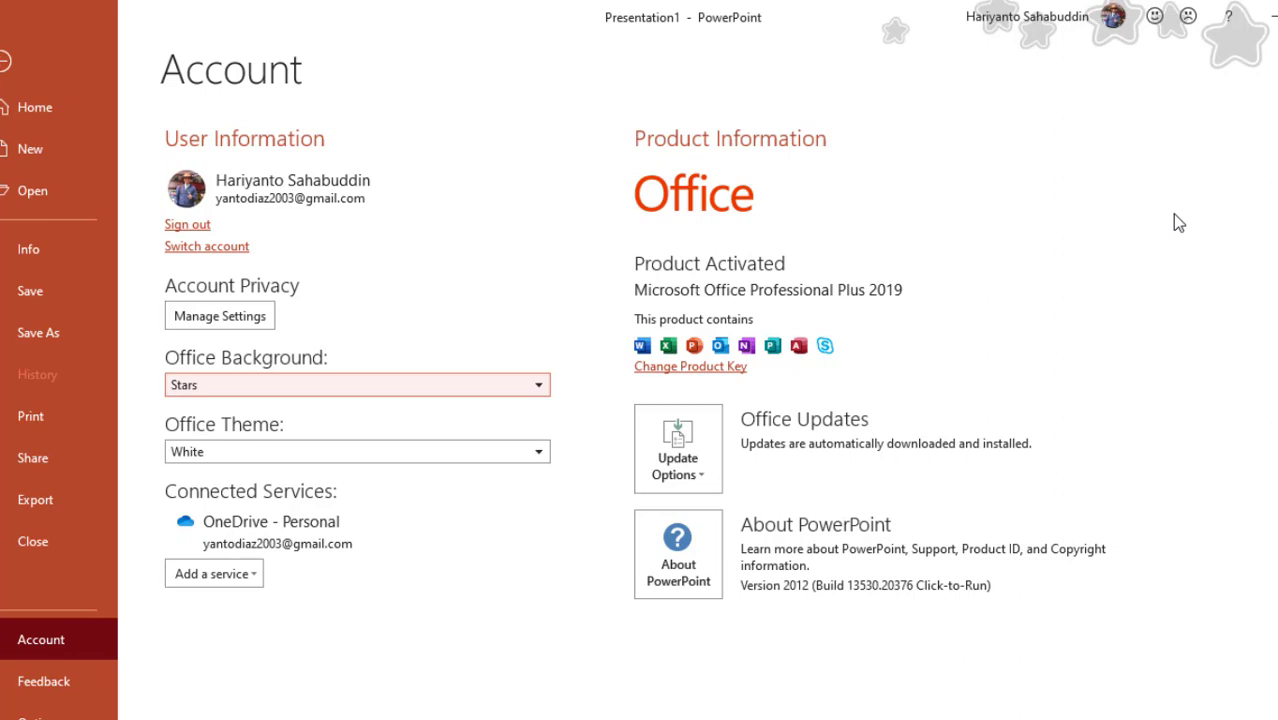
pyautogui.click(538, 455)
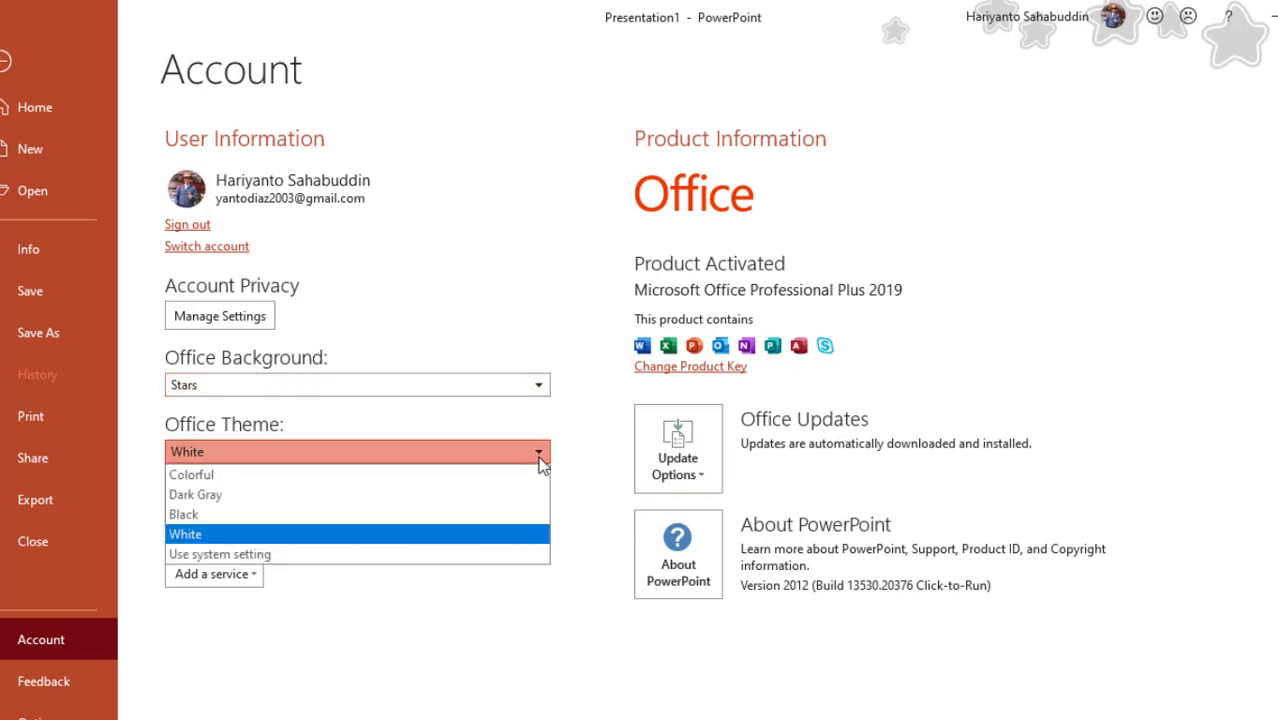
pyautogui.click(444, 515)
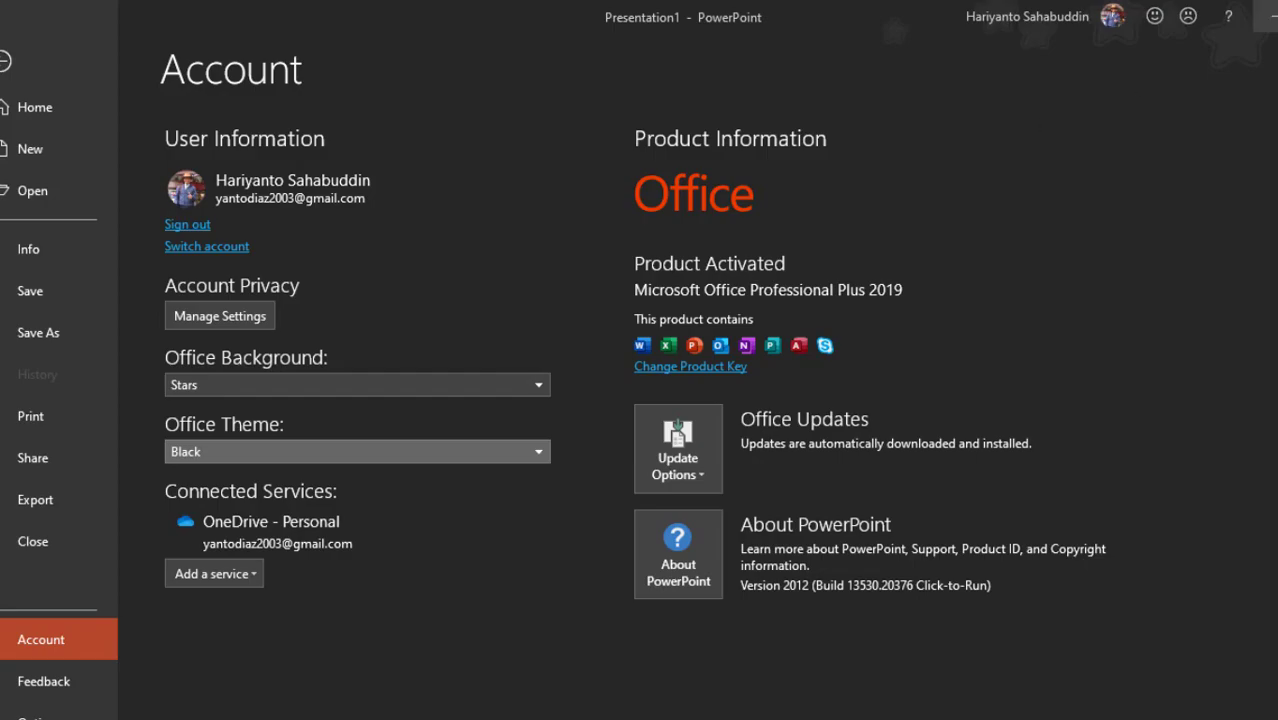
pyautogui.click(1268, 16)
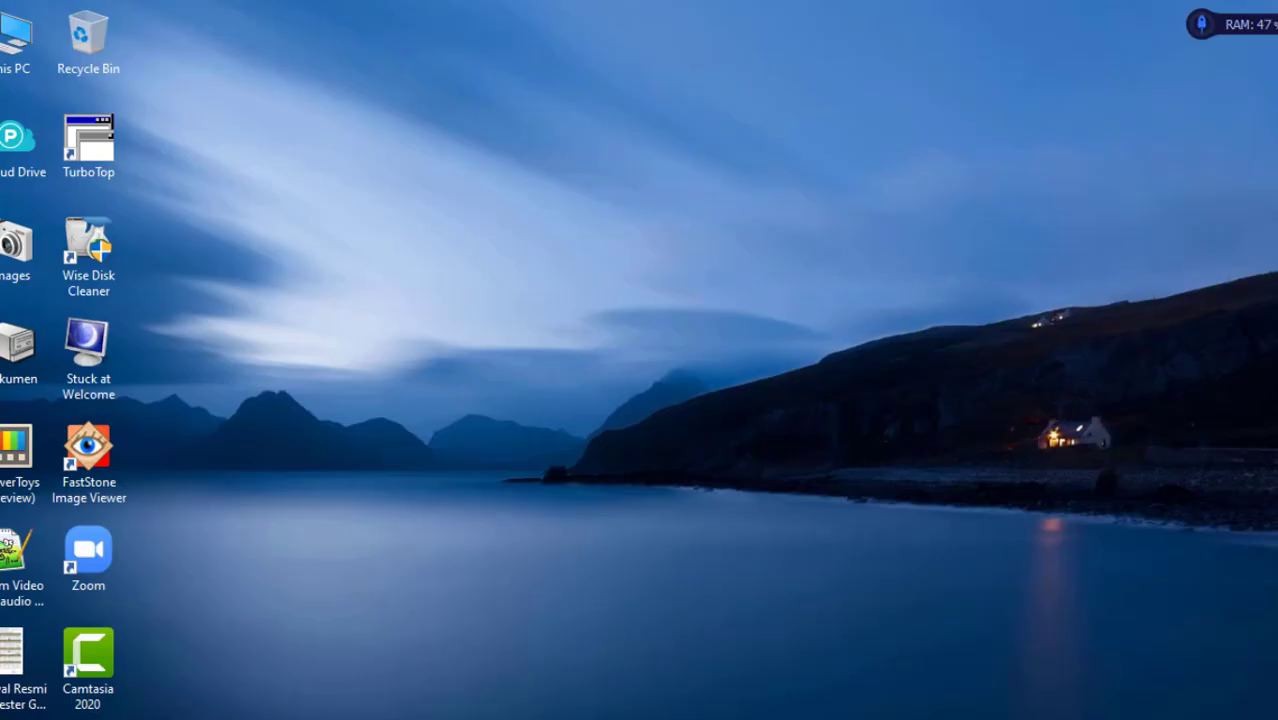
# Open Word to confirm its Black theme, minimise it, then launch Excel.
pyautogui.moveTo(915, 719)
pyautogui.press('super')
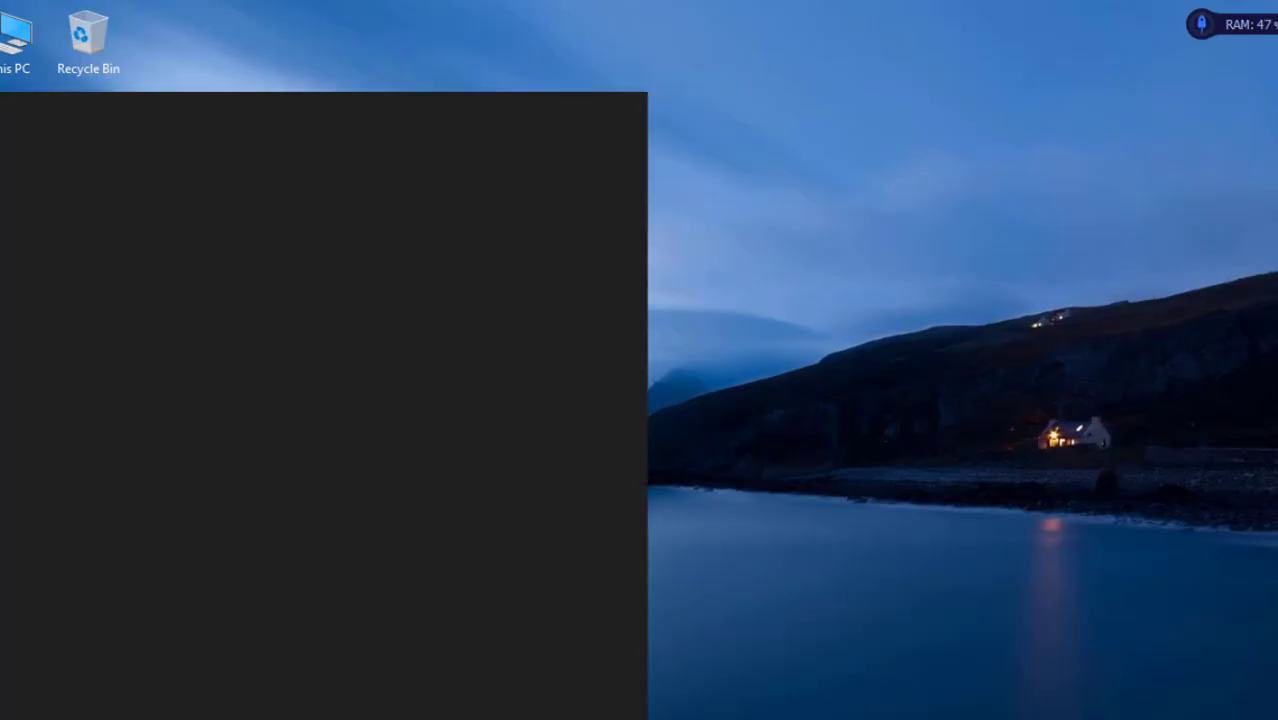
pyautogui.click(479, 458)
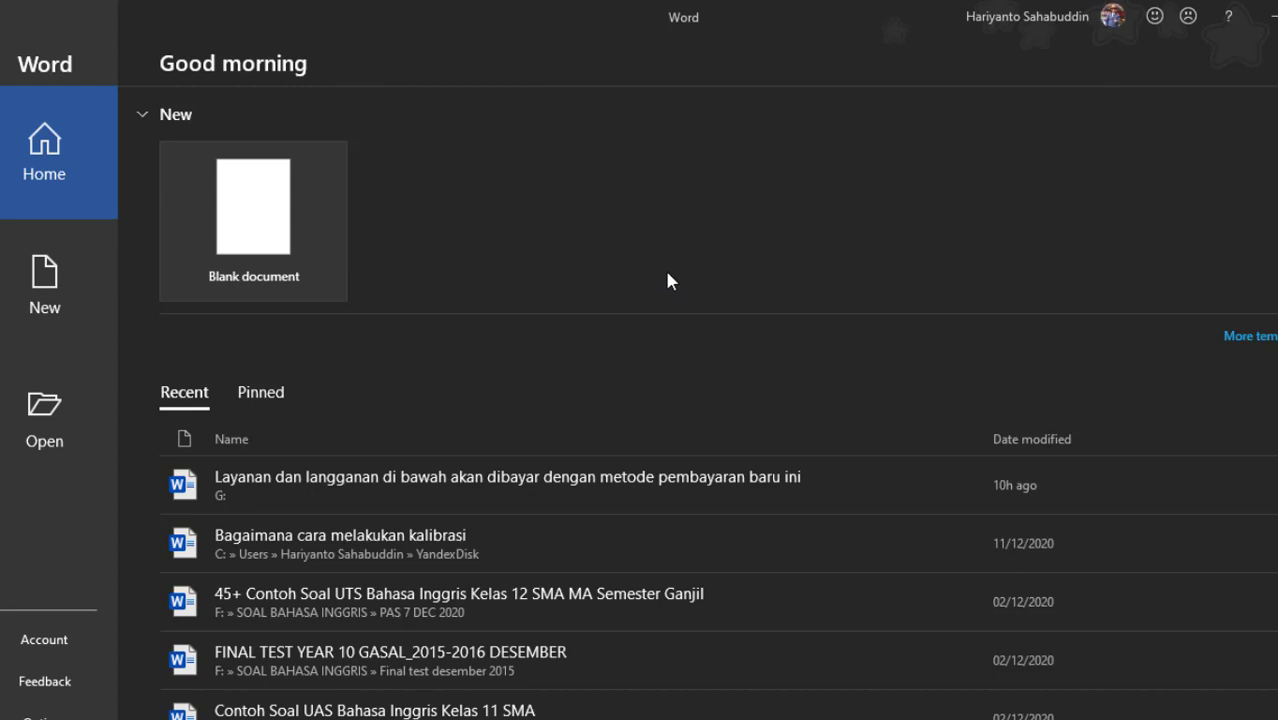
pyautogui.click(1272, 15)
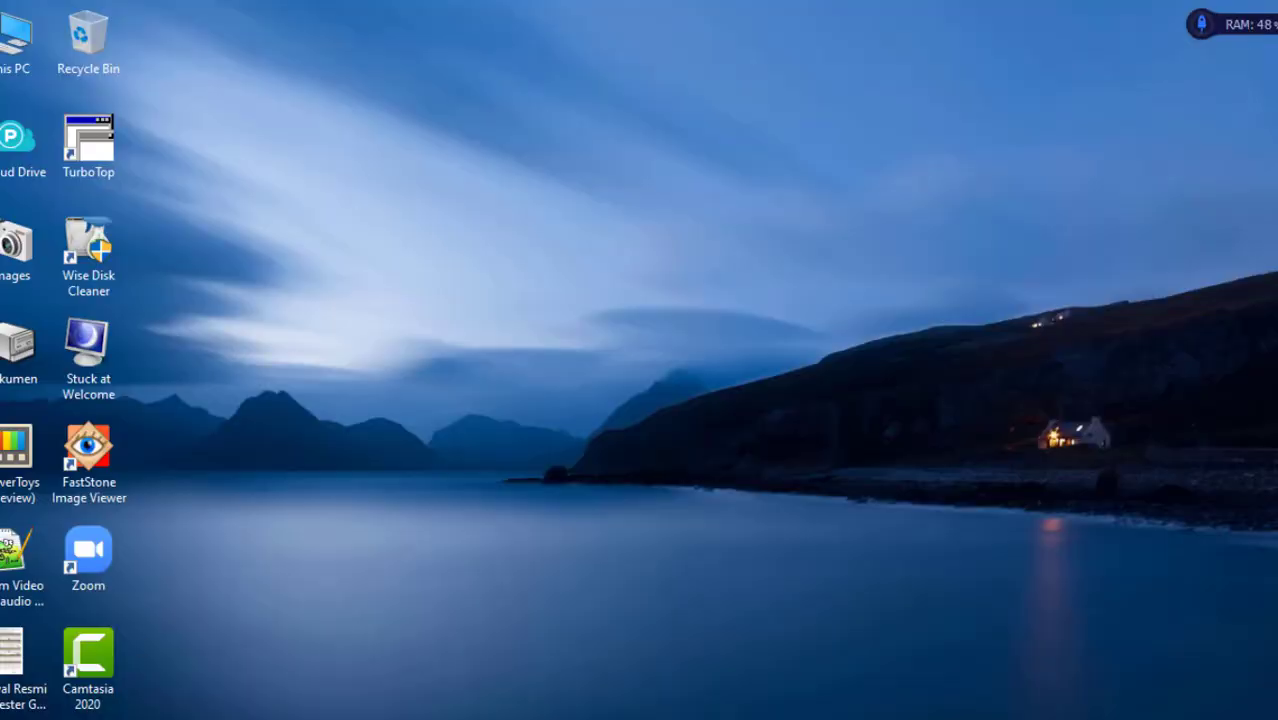
pyautogui.press('super')
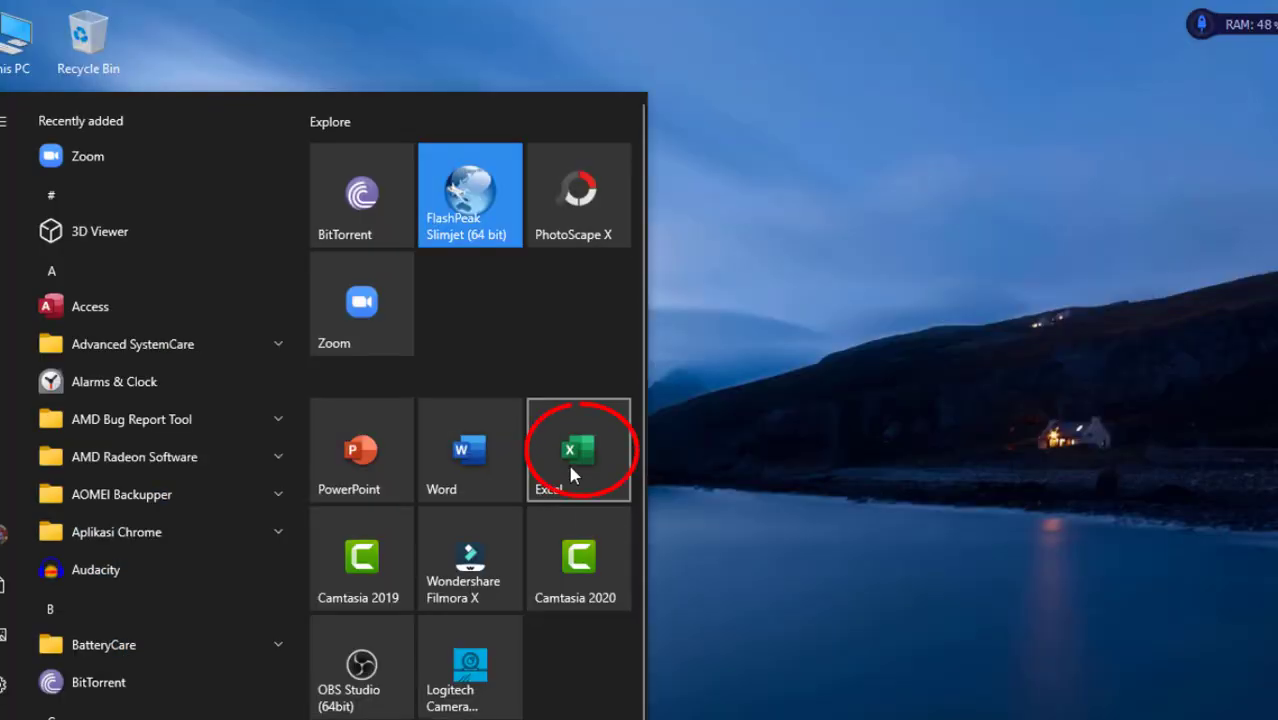
pyautogui.click(570, 468)
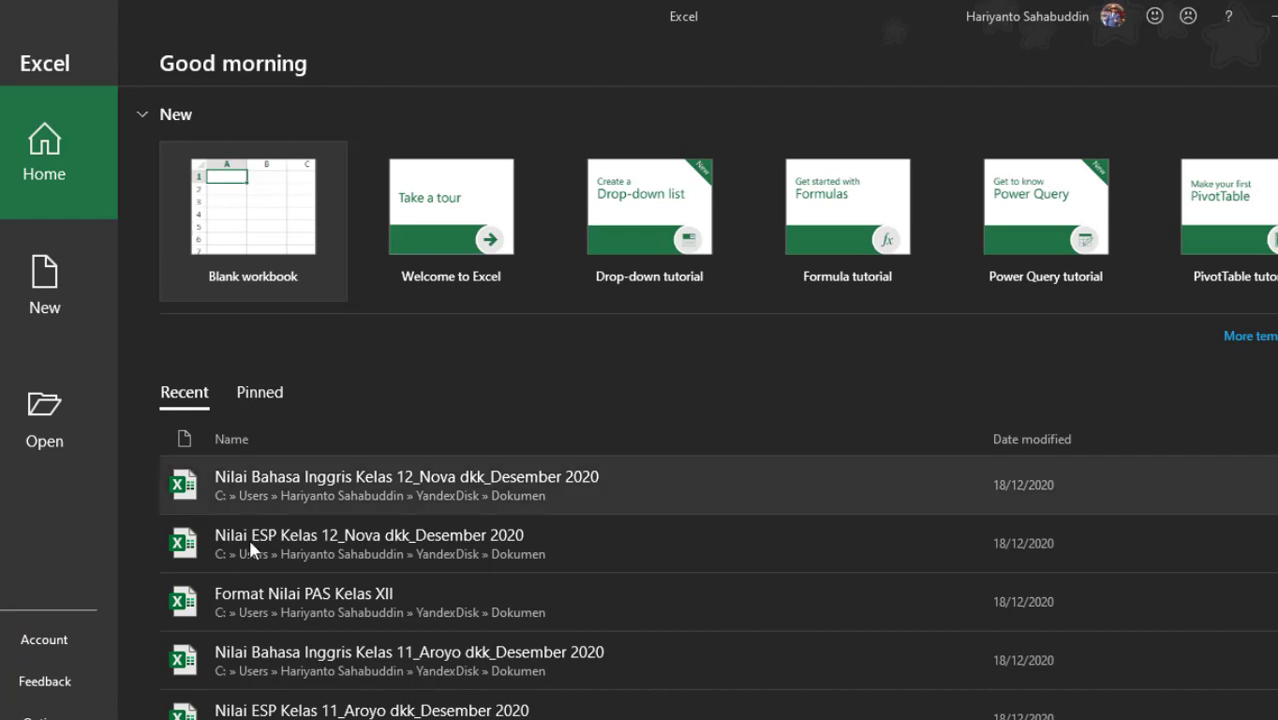
# Switch Excel's Office Theme to White, then set PowerPoint's Office Theme back to Black.
pyautogui.click(56, 638)
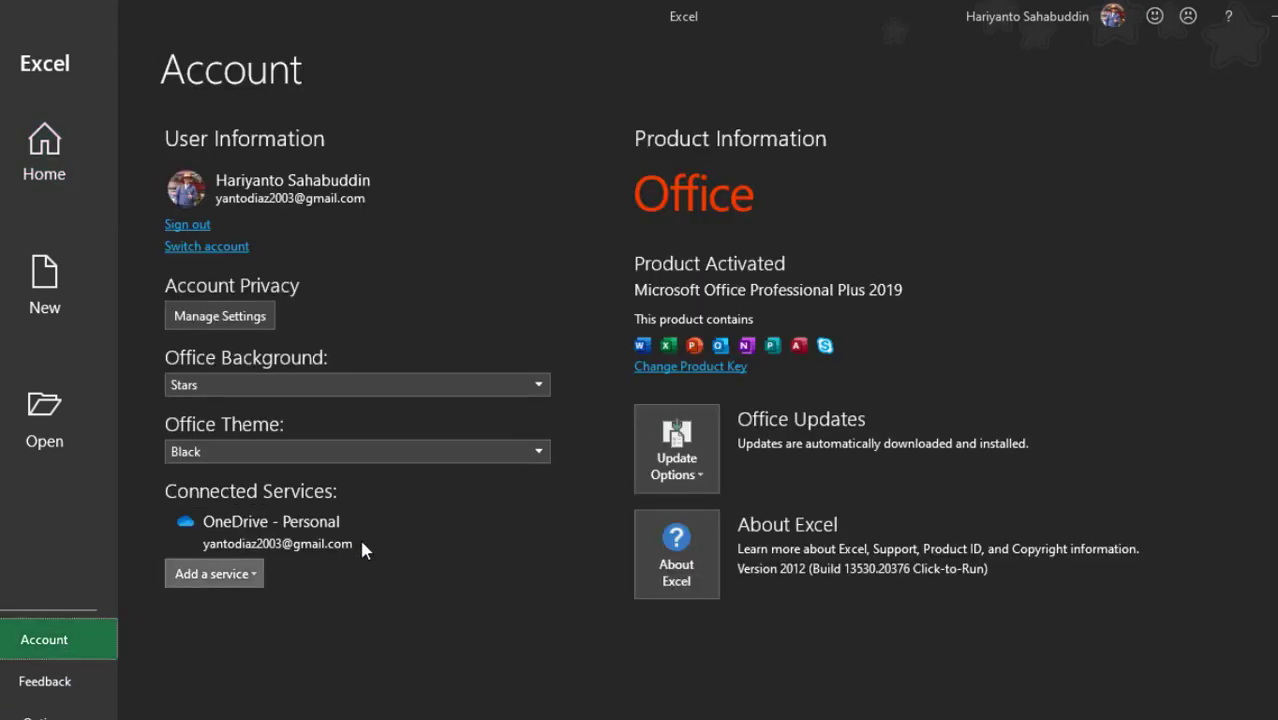
pyautogui.click(500, 453)
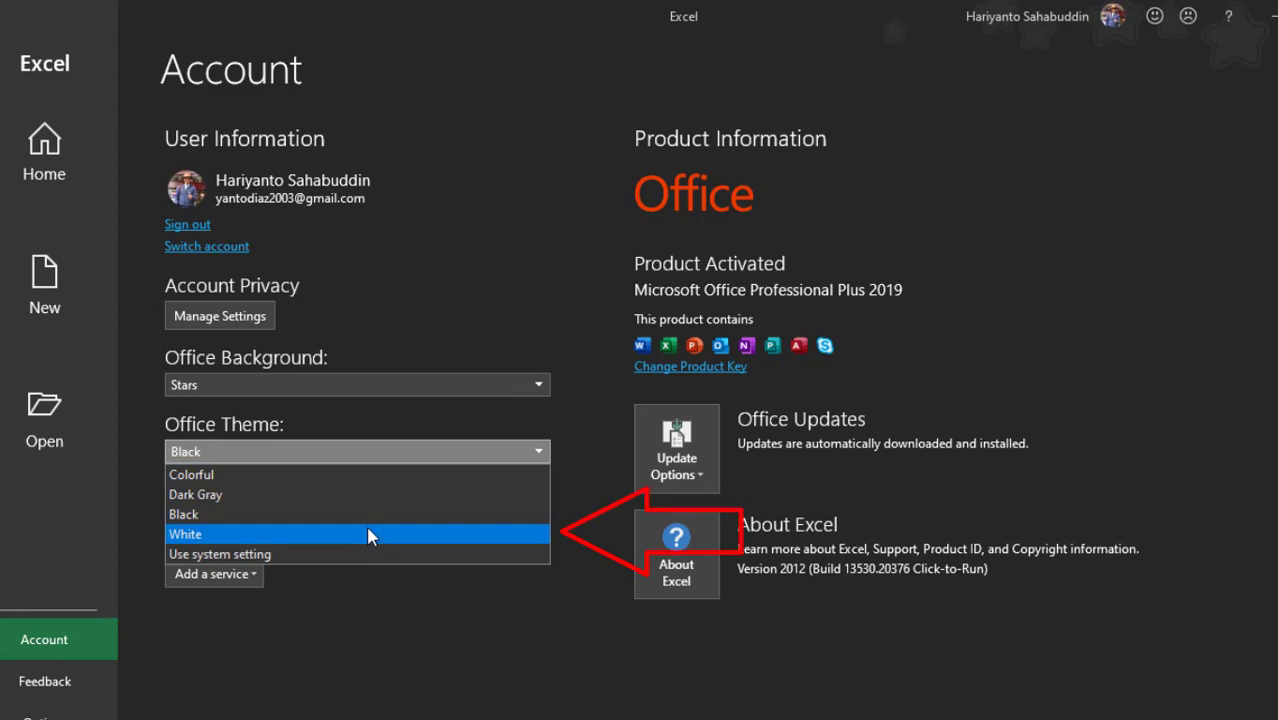
pyautogui.click(368, 530)
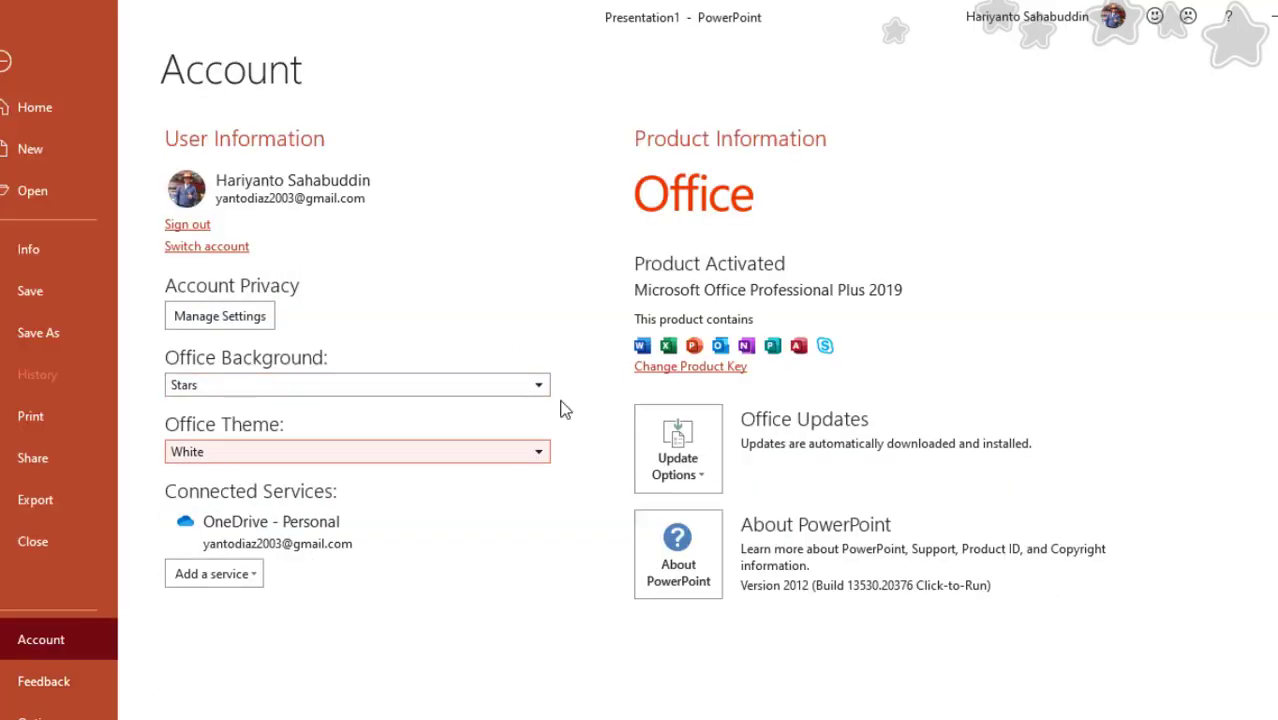
pyautogui.click(533, 449)
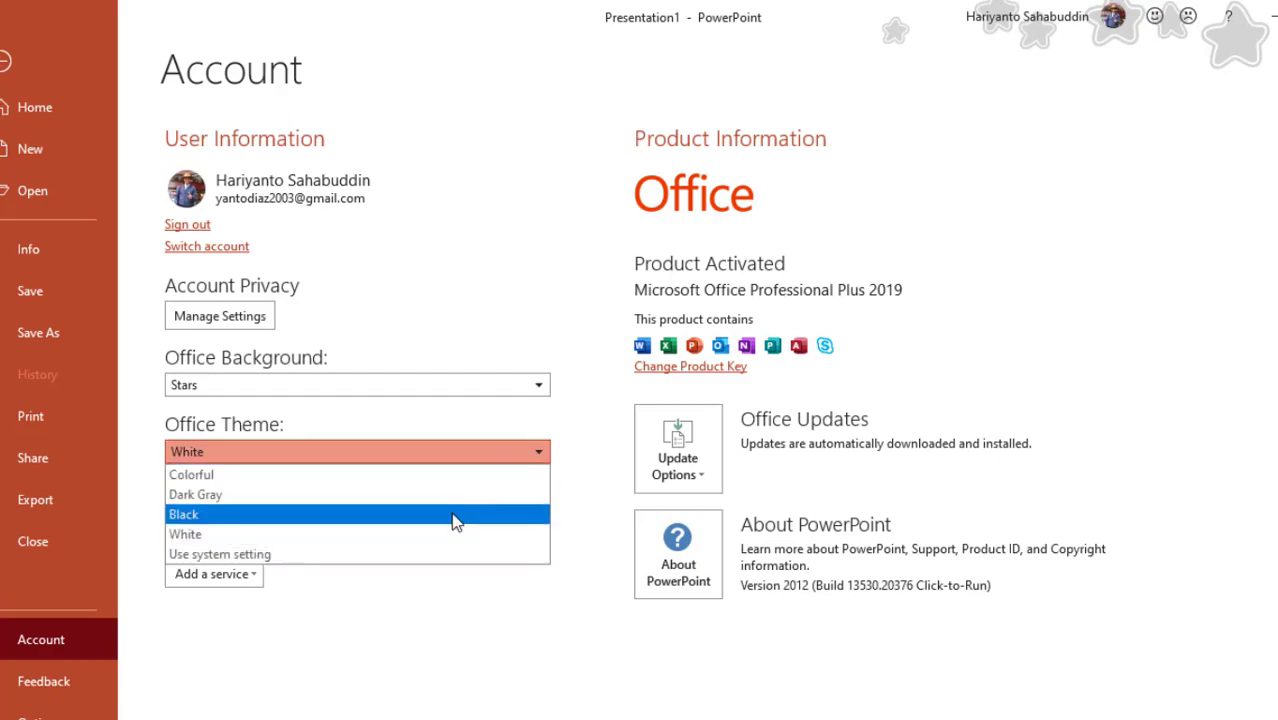
pyautogui.click(455, 517)
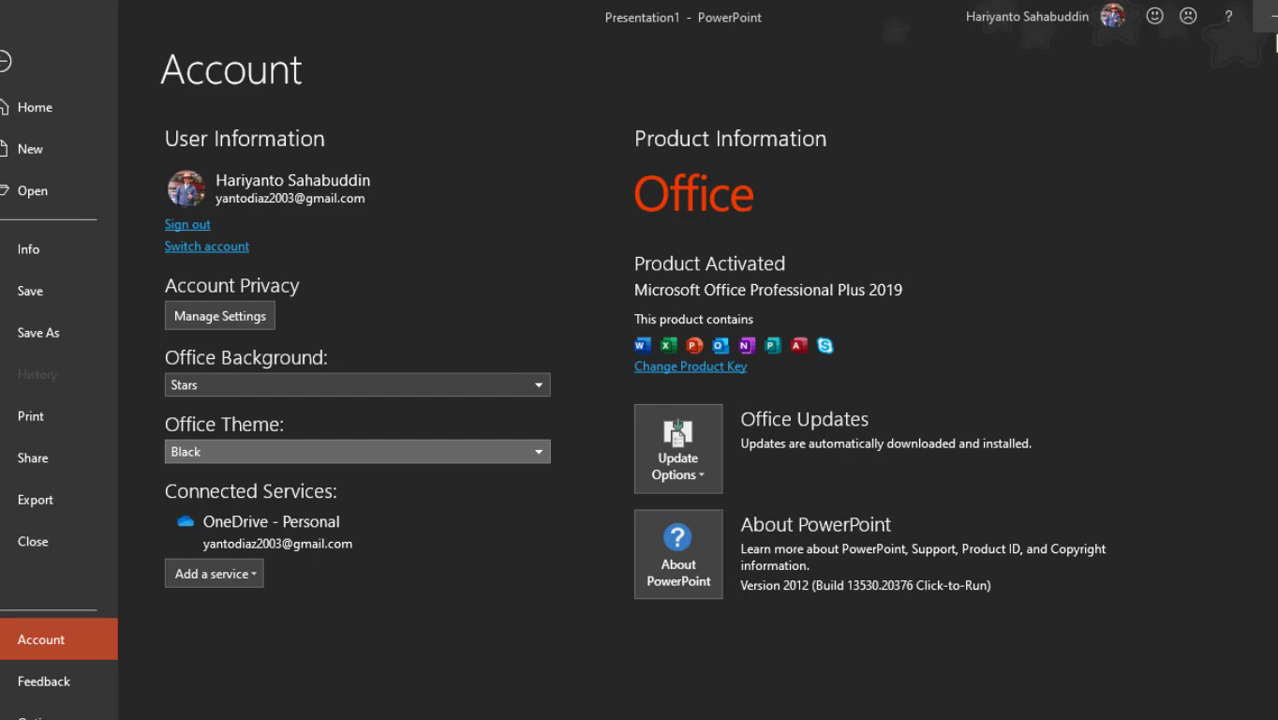
# Minimise PowerPoint so Word's Black-themed start screen with the Stars background comes forward.
pyautogui.click(1265, 15)
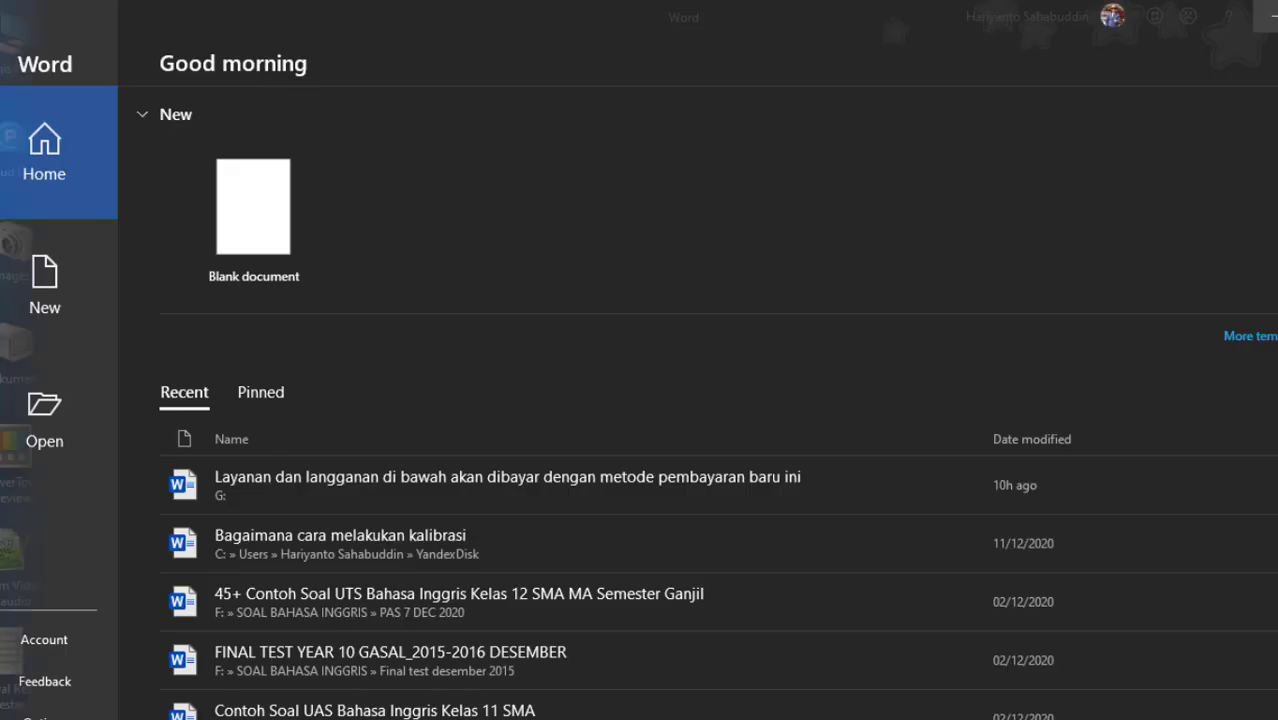